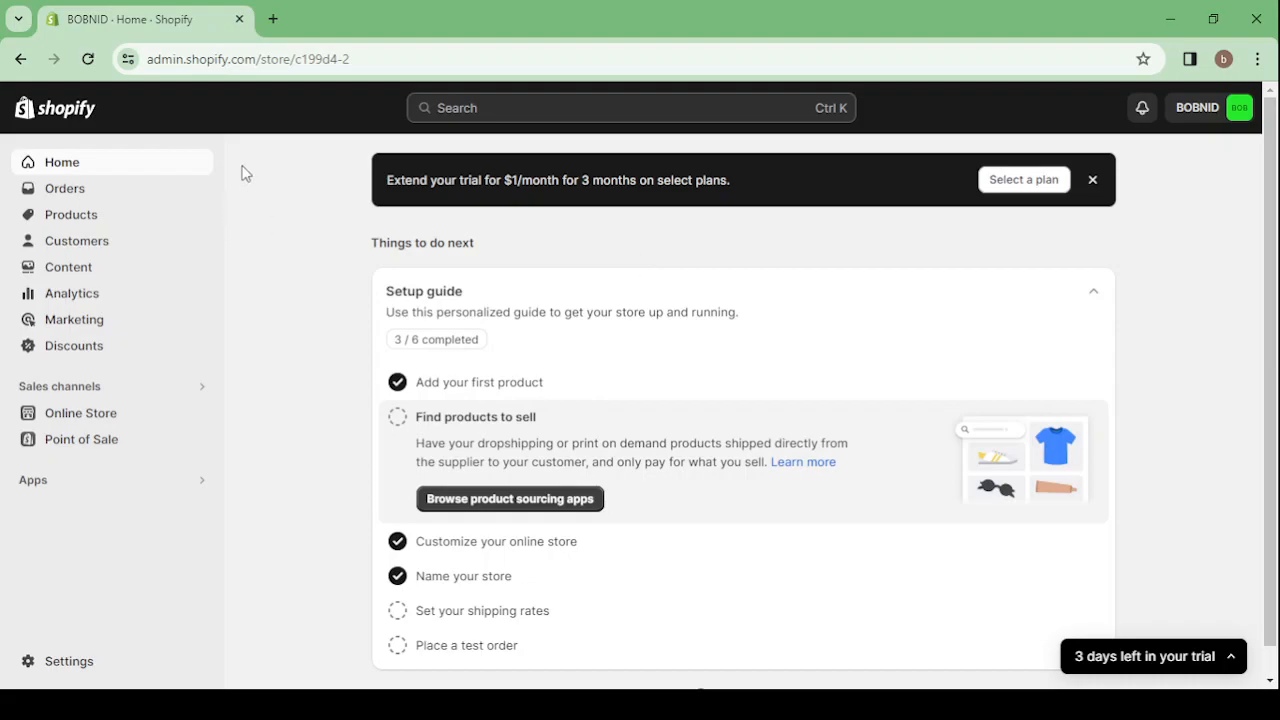
Search Google for Shopify in a new tab, view the official Shopify homepage, and return to the store admin
{"action": "left_click", "coordinate": [272, 19]}
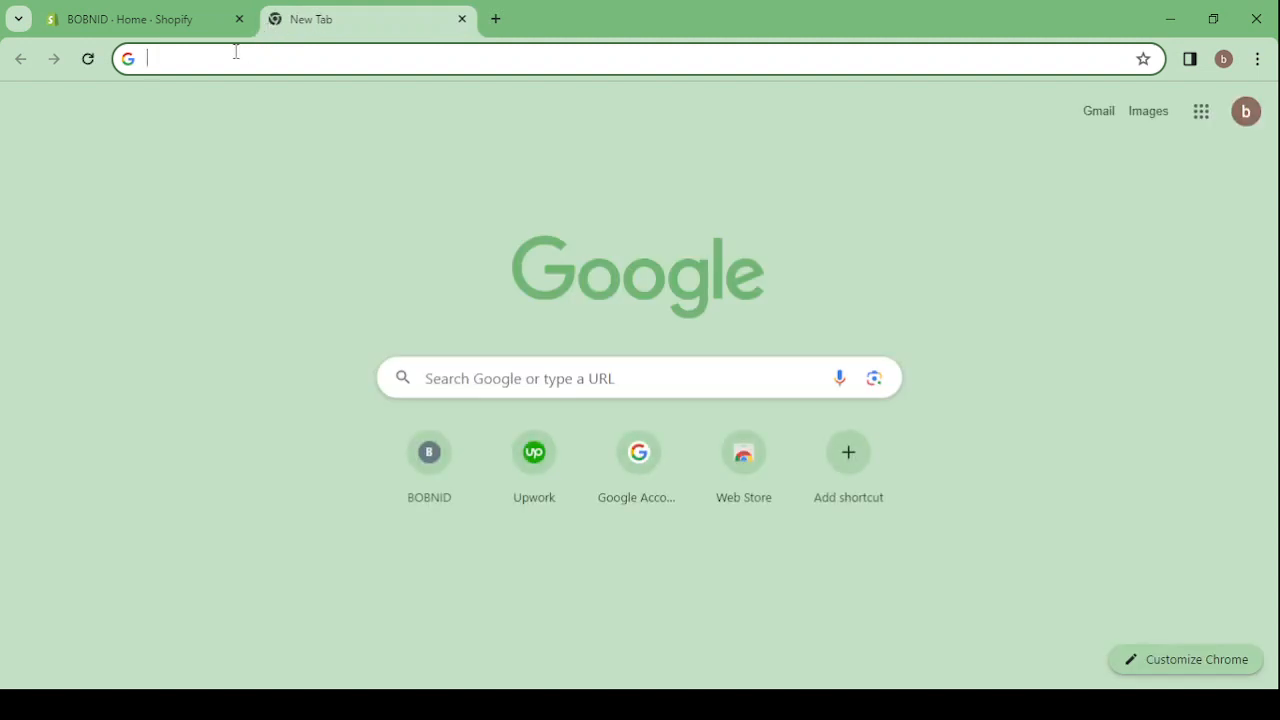
{"action": "type", "text": "sho"}
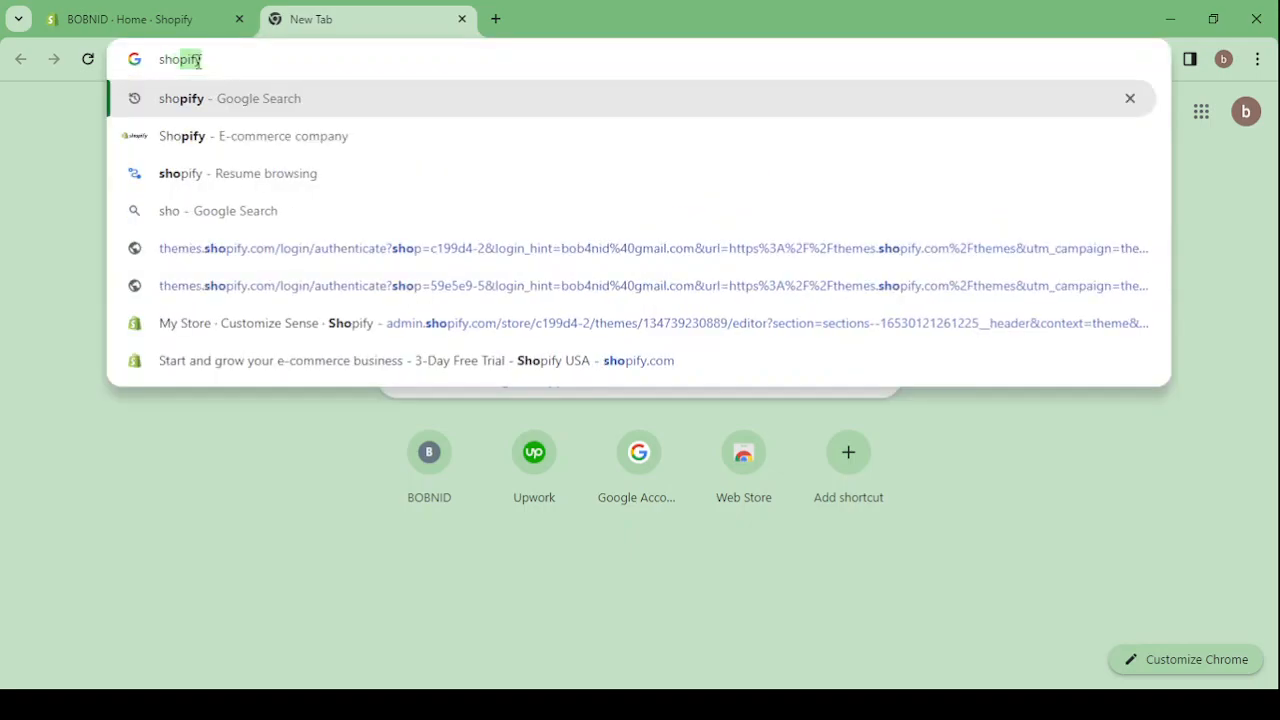
{"action": "key", "text": "Return"}
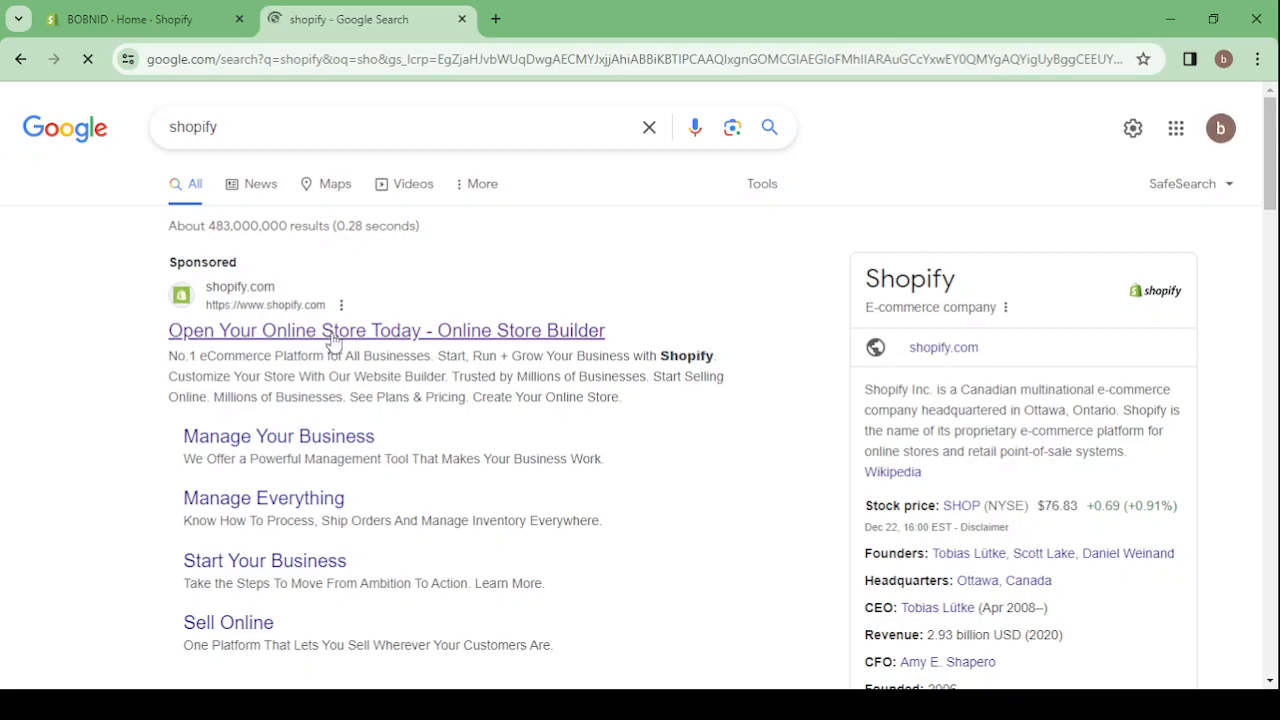
{"action": "left_click", "coordinate": [333, 340]}
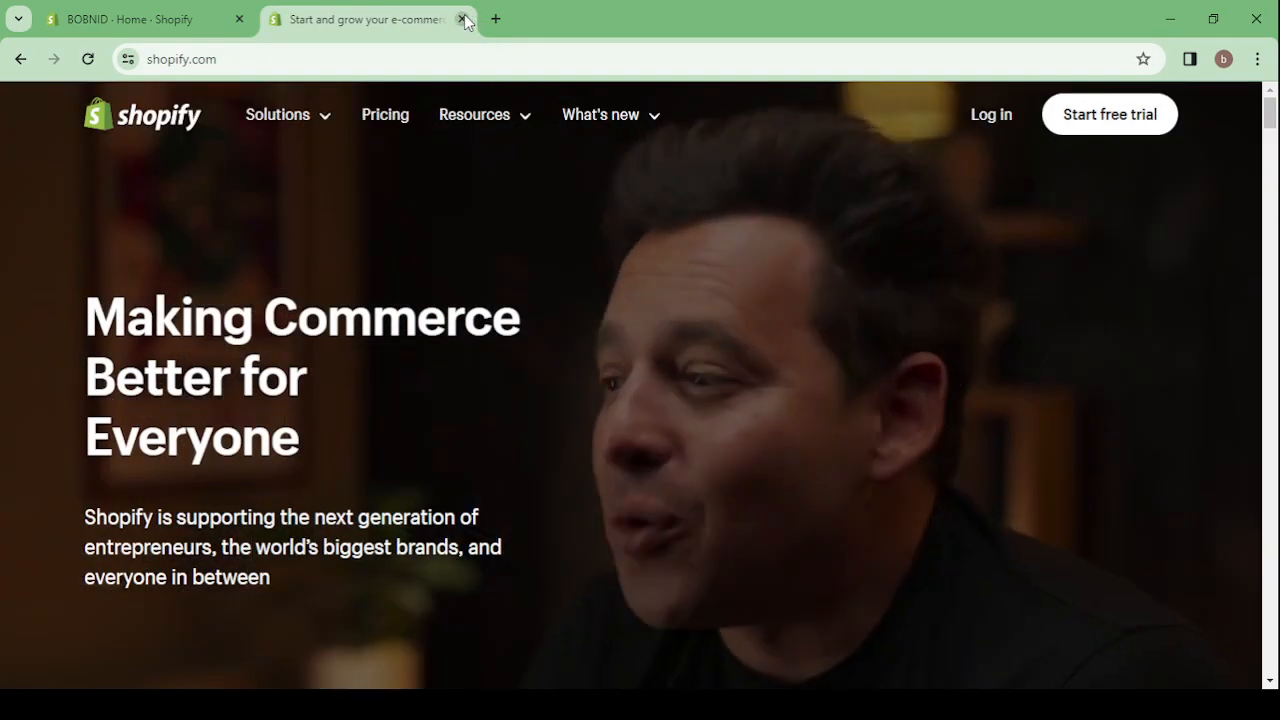
{"action": "left_click", "coordinate": [462, 19]}
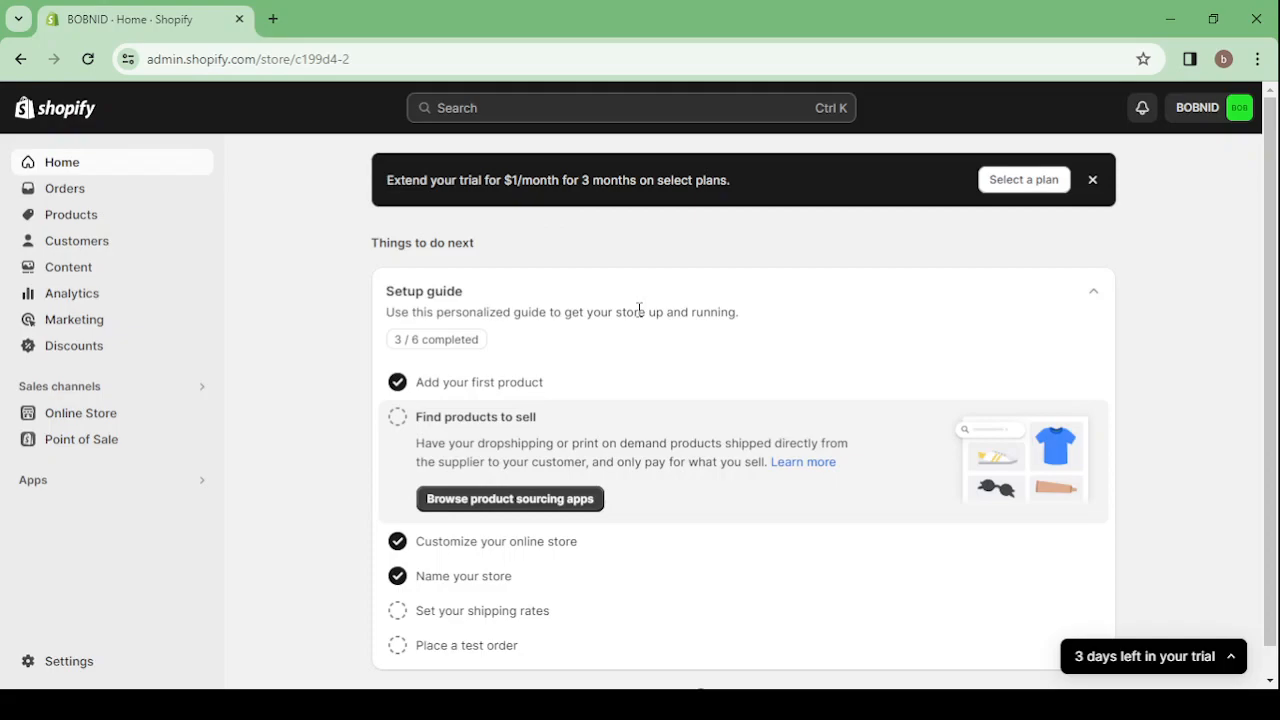
View the store's Orders page and its Products page
{"action": "left_click", "coordinate": [142, 193]}
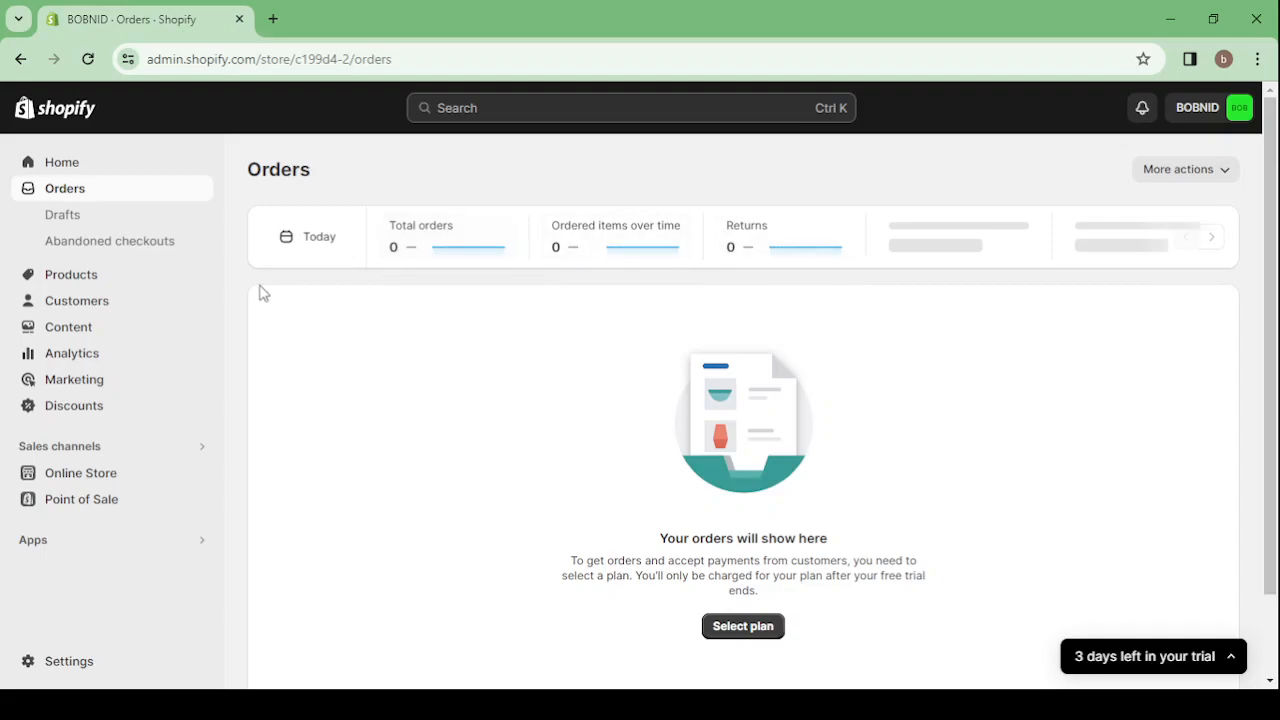
{"action": "left_click", "coordinate": [168, 284]}
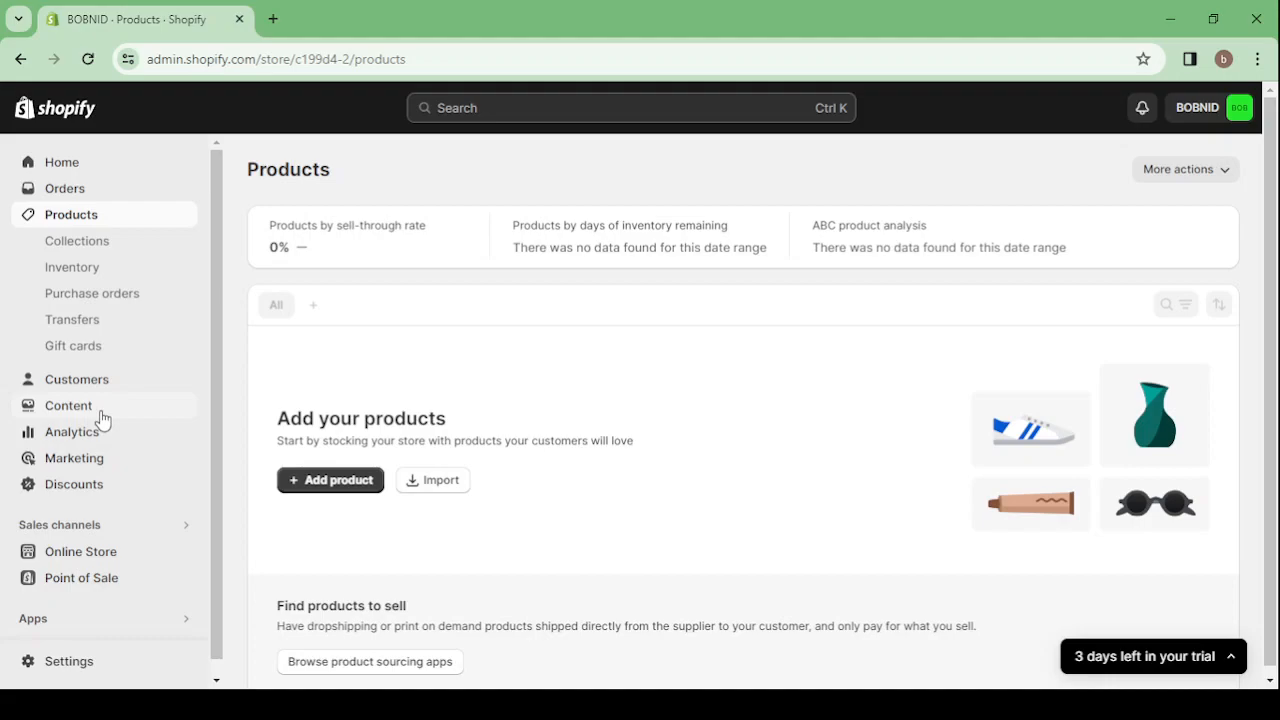
Examine the Analytics dashboard's reports on sales, store sessions, conversion rate, orders, average order value and top selling products
{"action": "left_click", "coordinate": [72, 432]}
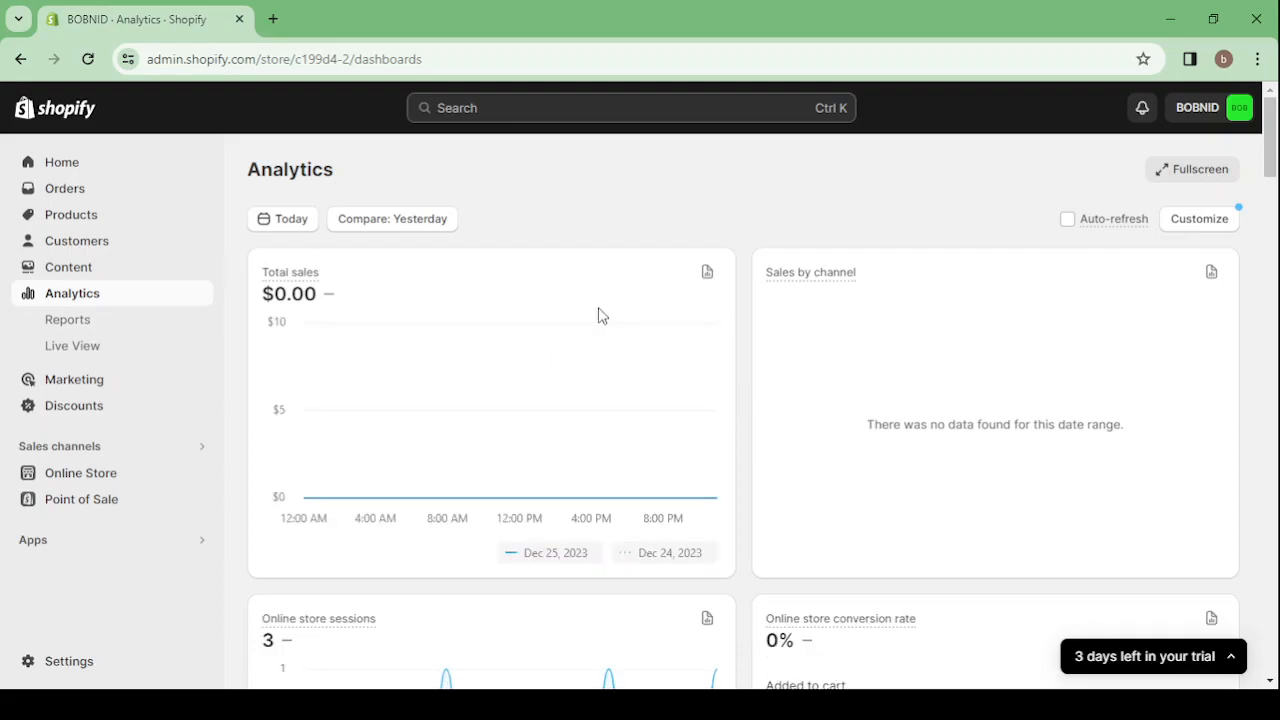
{"action": "scroll", "coordinate": [600, 316], "scroll_direction": "down", "scroll_amount": 1}
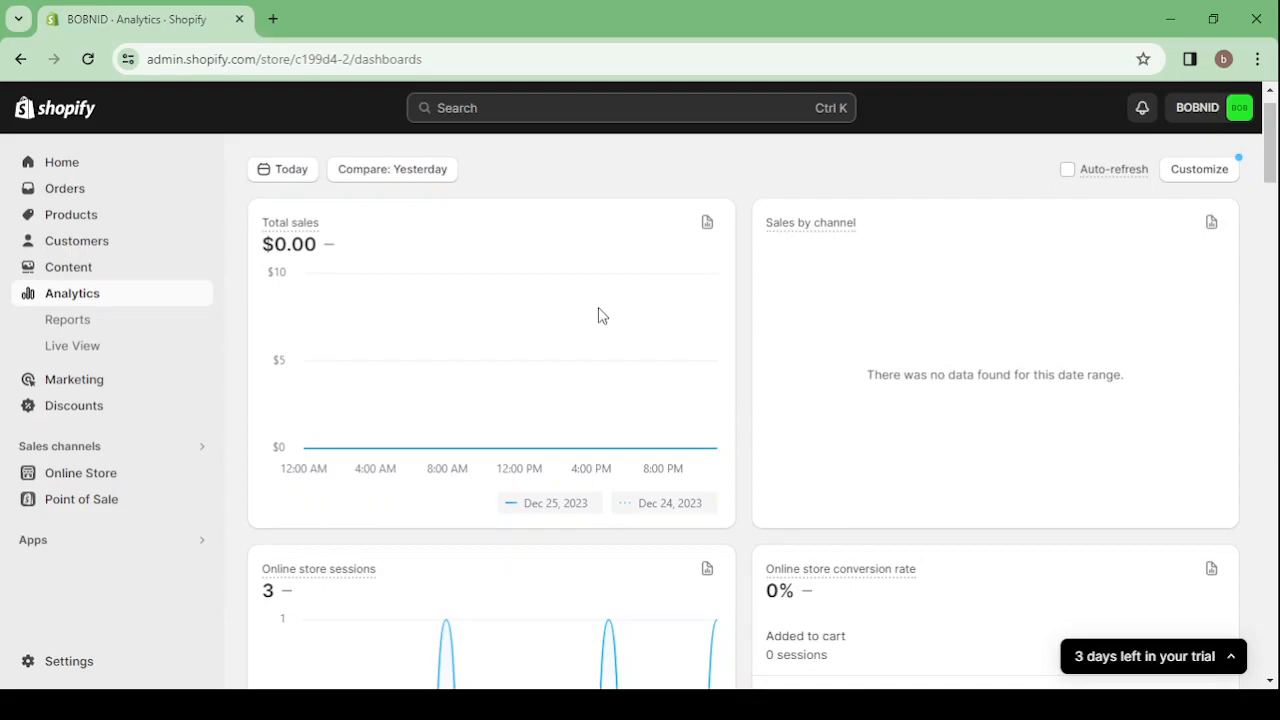
{"action": "scroll", "coordinate": [598, 316], "scroll_direction": "up", "scroll_amount": 1}
{"action": "scroll", "coordinate": [651, 420], "scroll_direction": "down", "scroll_amount": 3}
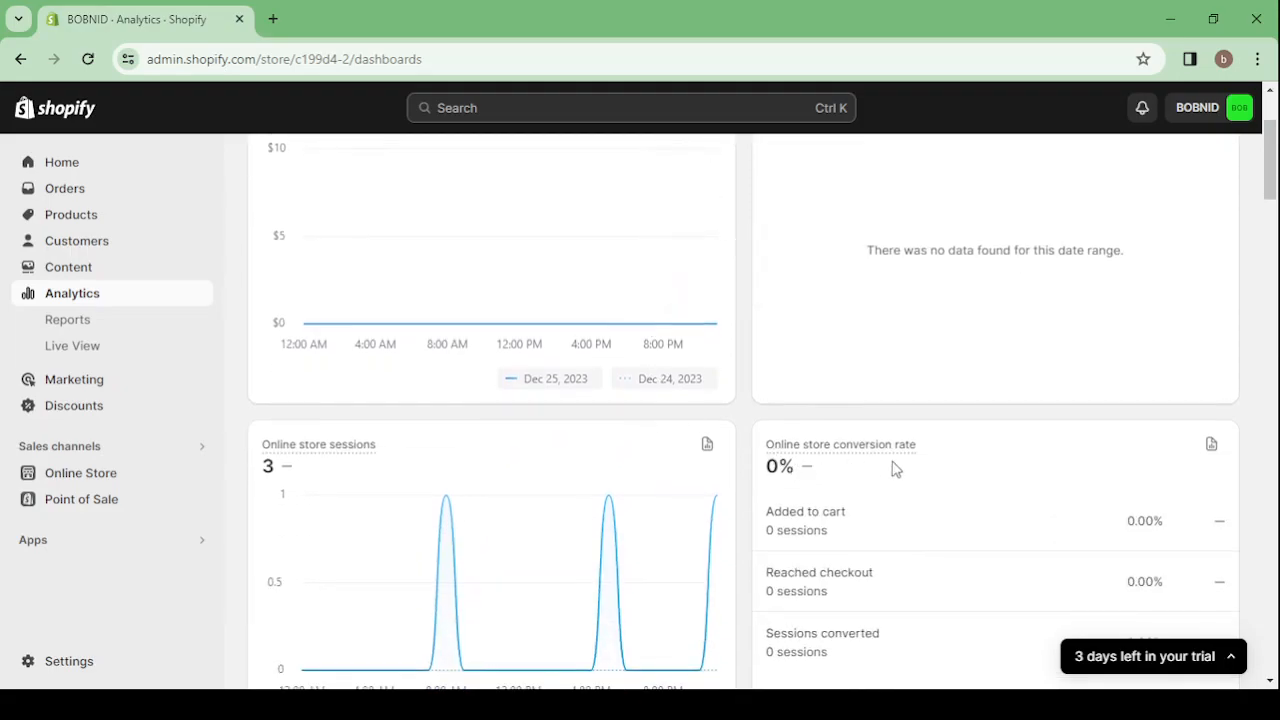
{"action": "scroll", "coordinate": [505, 490], "scroll_direction": "down", "scroll_amount": 5}
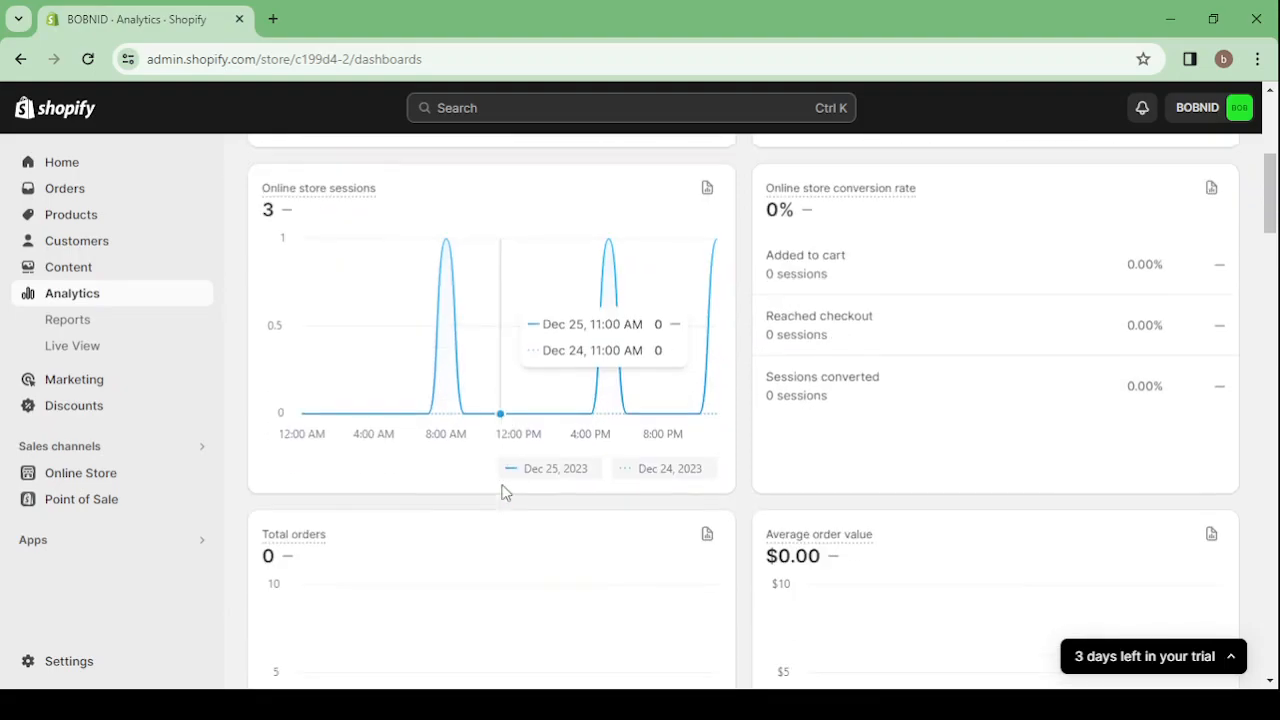
{"action": "scroll", "coordinate": [505, 491], "scroll_direction": "down", "scroll_amount": 2}
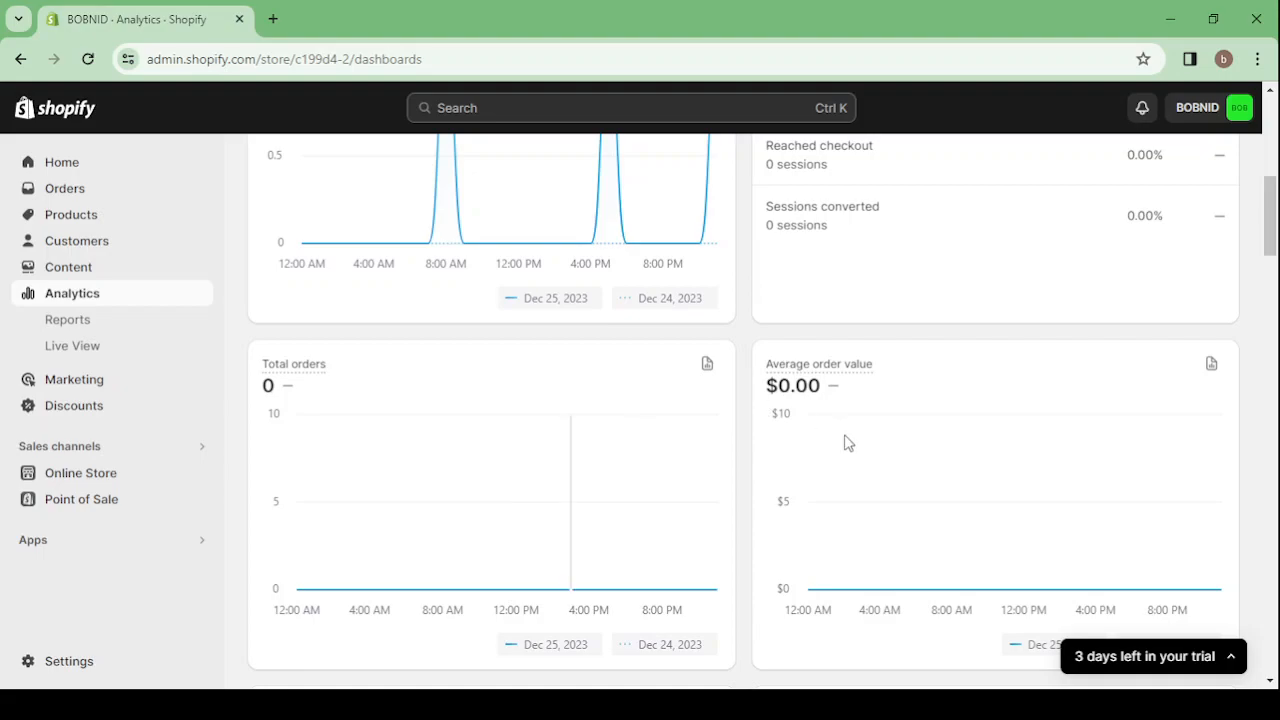
{"action": "mouse_move", "coordinate": [844, 443]}
{"action": "scroll", "coordinate": [845, 442], "scroll_direction": "down", "scroll_amount": 1}
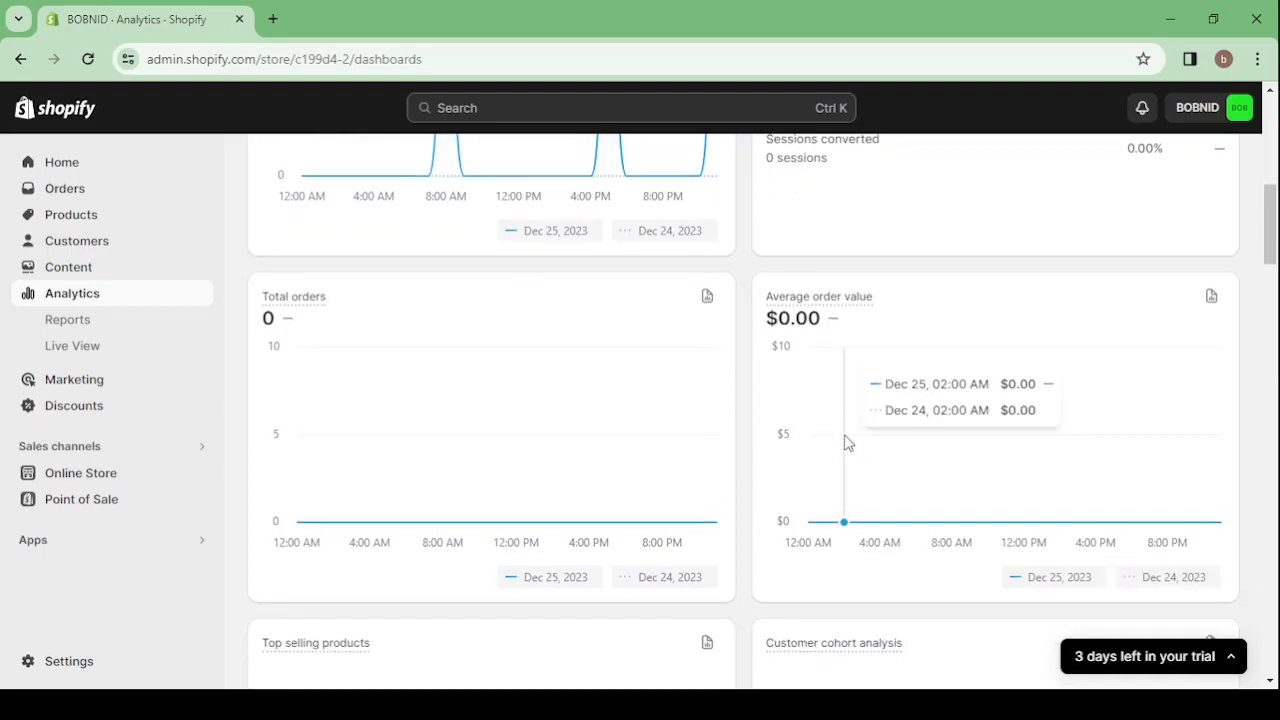
{"action": "scroll", "coordinate": [844, 443], "scroll_direction": "down", "scroll_amount": 5}
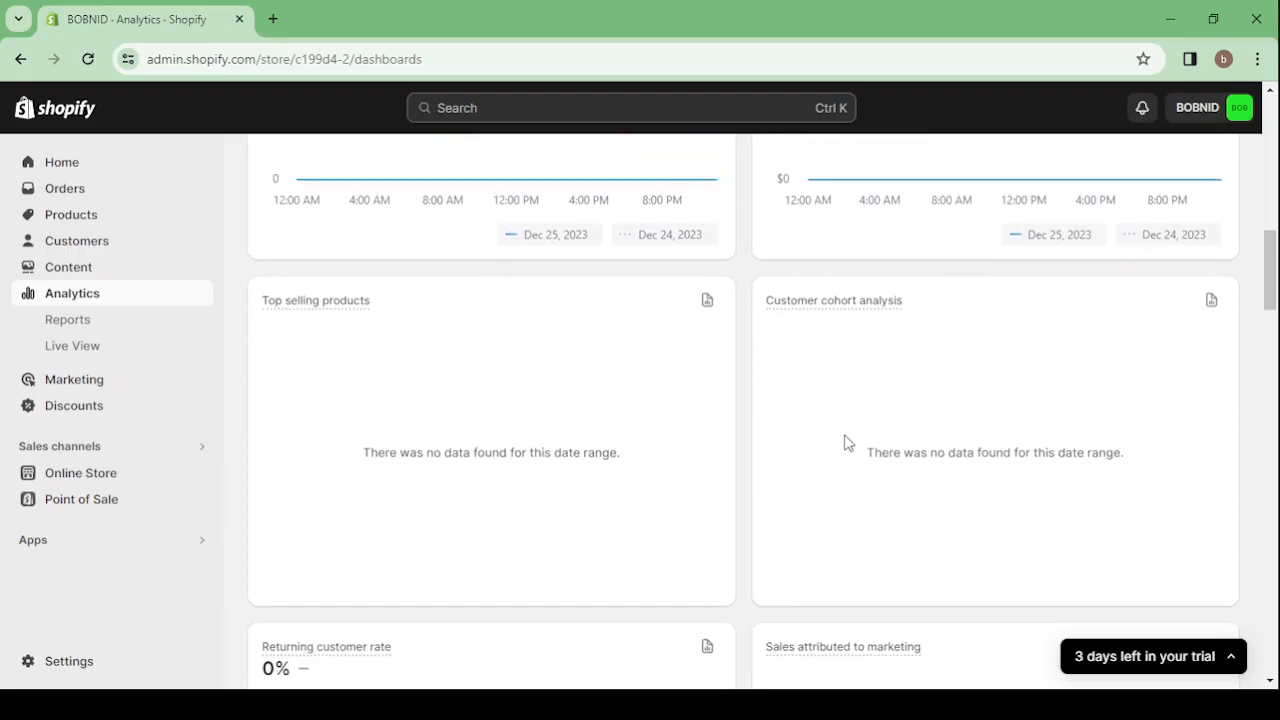
{"action": "scroll", "coordinate": [845, 443], "scroll_direction": "up", "scroll_amount": 4}
{"action": "scroll", "coordinate": [844, 443], "scroll_direction": "up", "scroll_amount": 10}
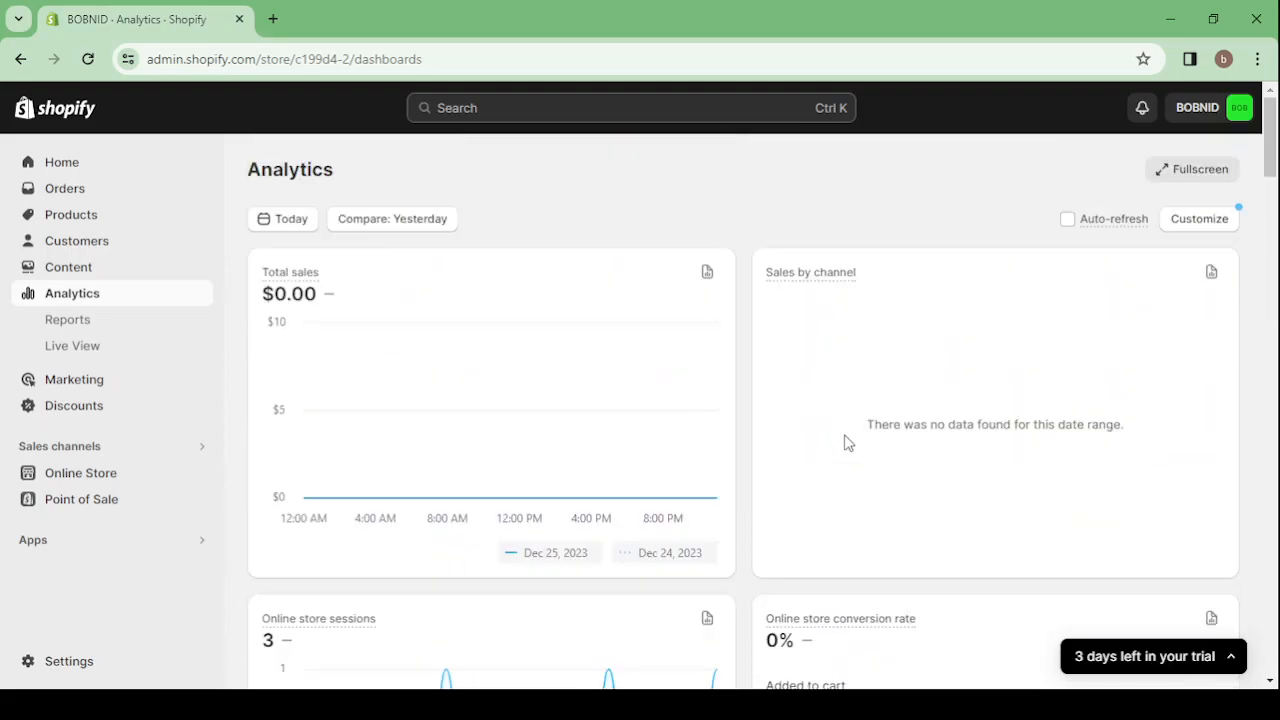
Open the online store's themes, view the live storefront, and close it again
{"action": "left_click", "coordinate": [109, 482]}
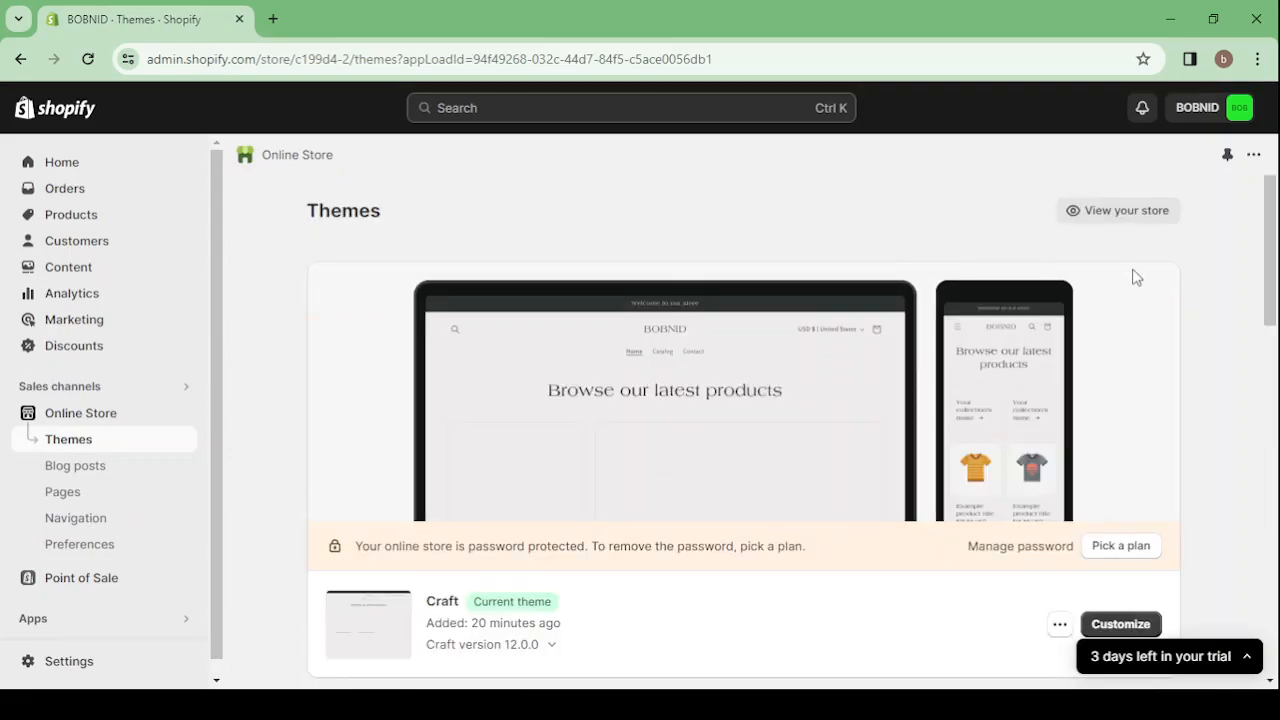
{"action": "left_click", "coordinate": [1124, 212]}
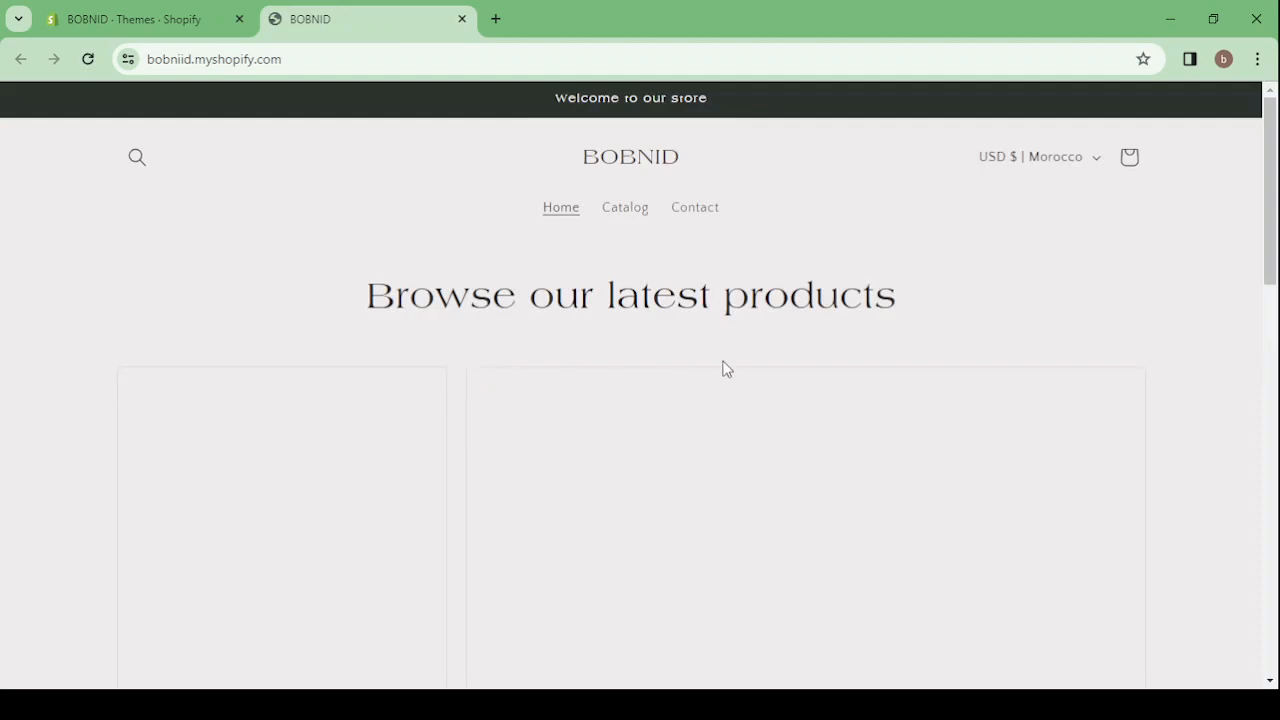
{"action": "scroll", "coordinate": [1191, 336], "scroll_direction": "down", "scroll_amount": 15}
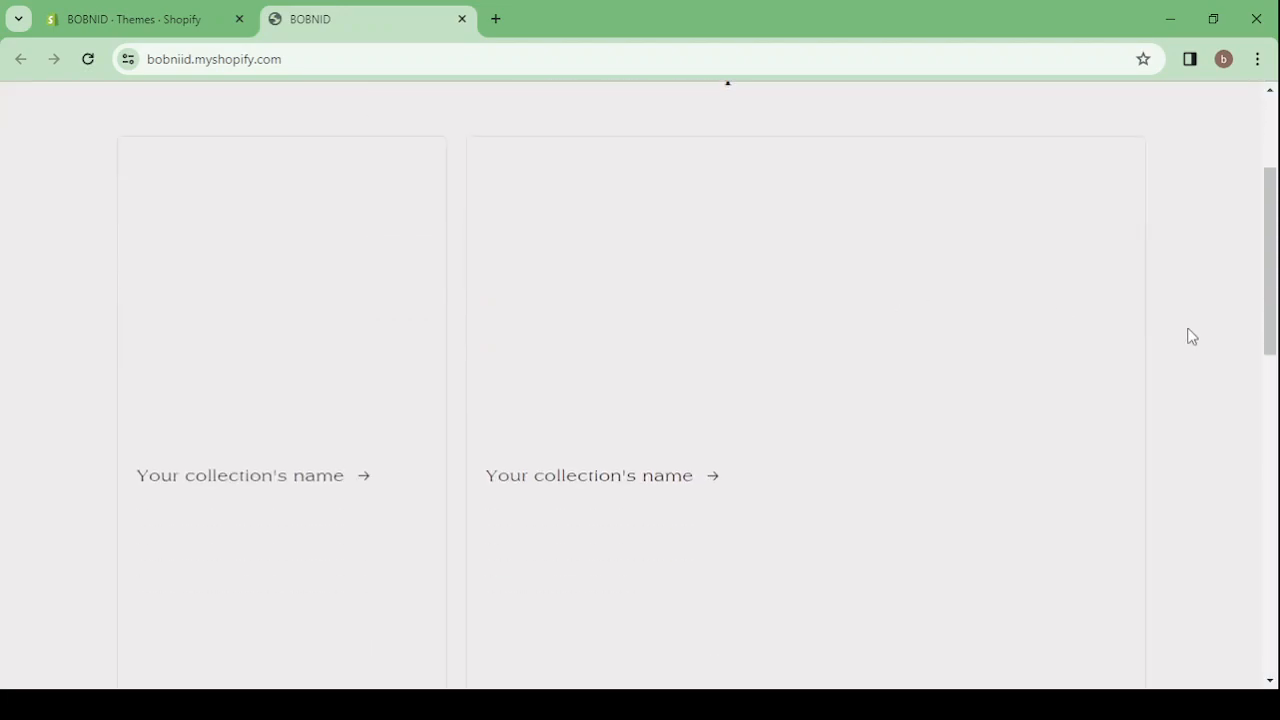
{"action": "scroll", "coordinate": [1191, 336], "scroll_direction": "up", "scroll_amount": 15}
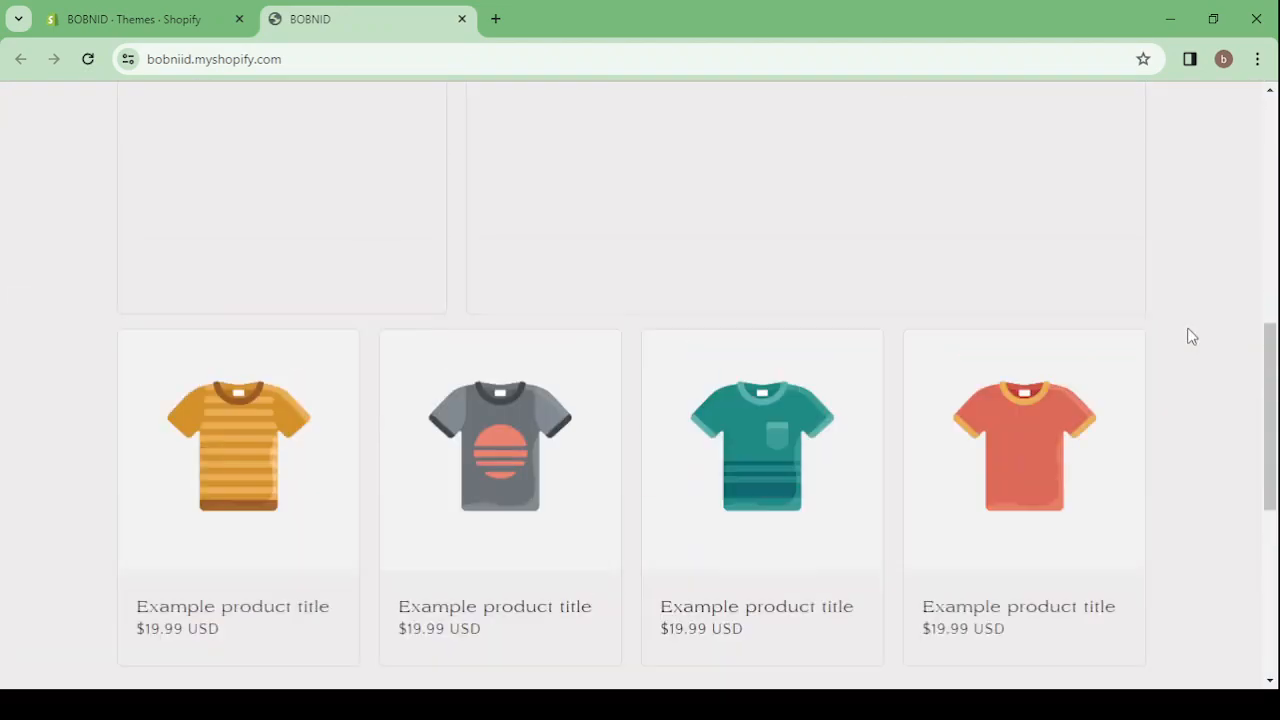
{"action": "left_click", "coordinate": [462, 19]}
Remove the unpublished Craft theme from the theme library
{"action": "scroll", "coordinate": [570, 304], "scroll_direction": "down", "scroll_amount": 2}
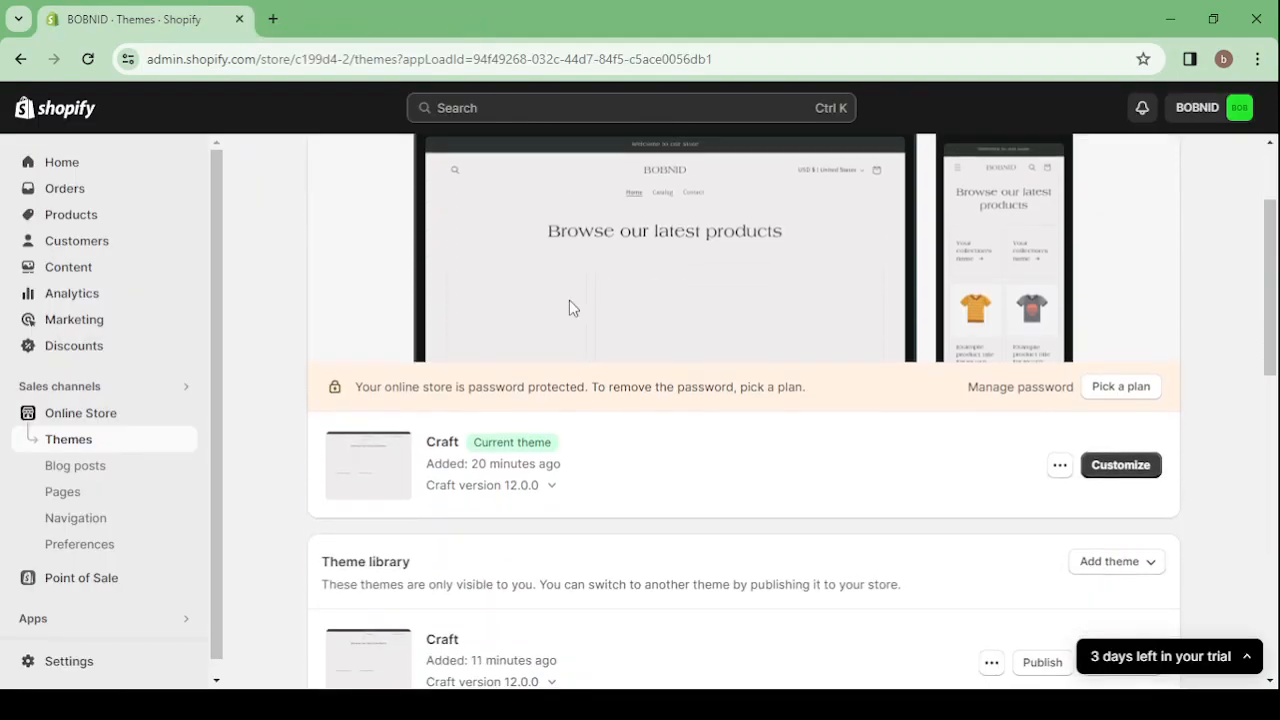
{"action": "scroll", "coordinate": [787, 239], "scroll_direction": "up", "scroll_amount": 1}
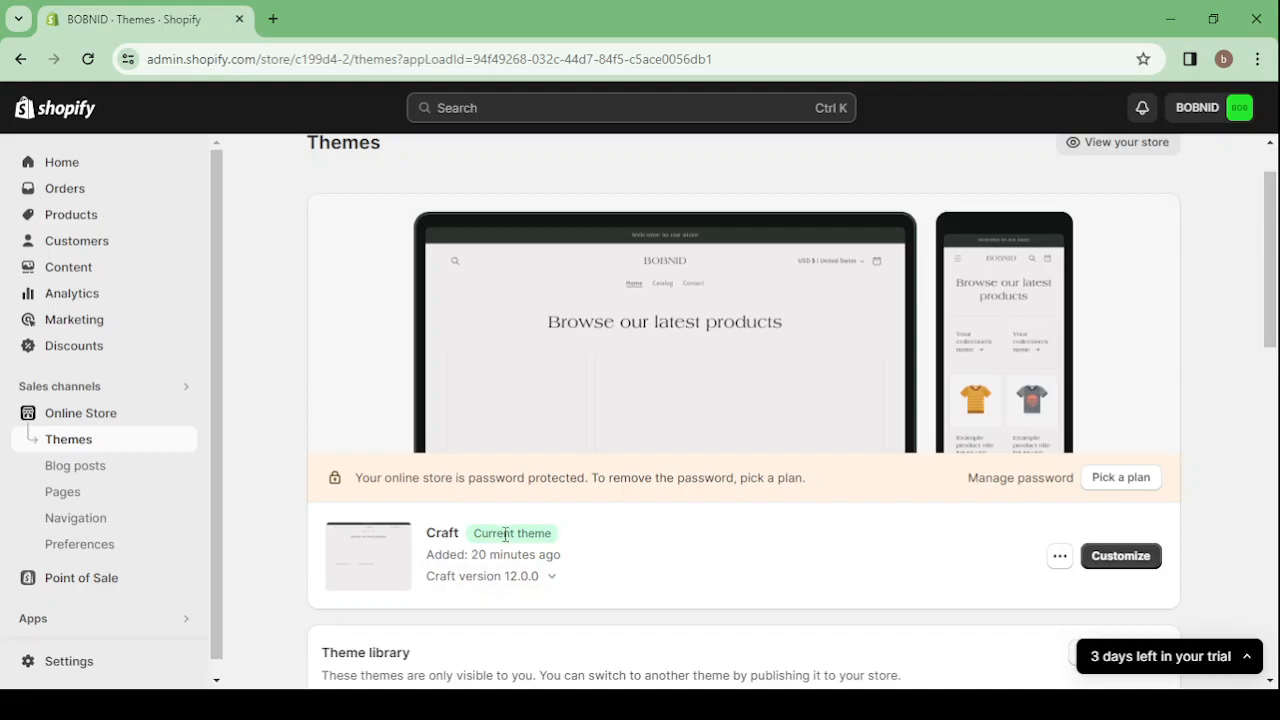
{"action": "scroll", "coordinate": [505, 535], "scroll_direction": "down", "scroll_amount": 4}
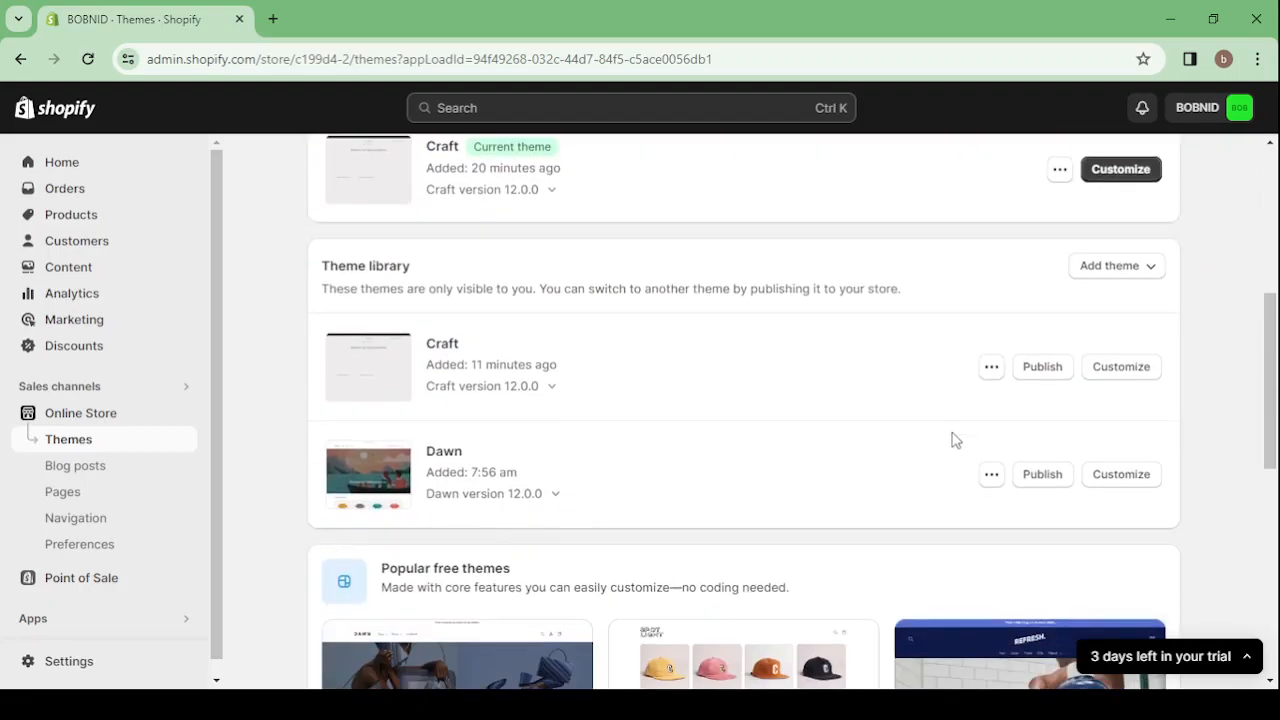
{"action": "left_click", "coordinate": [991, 367]}
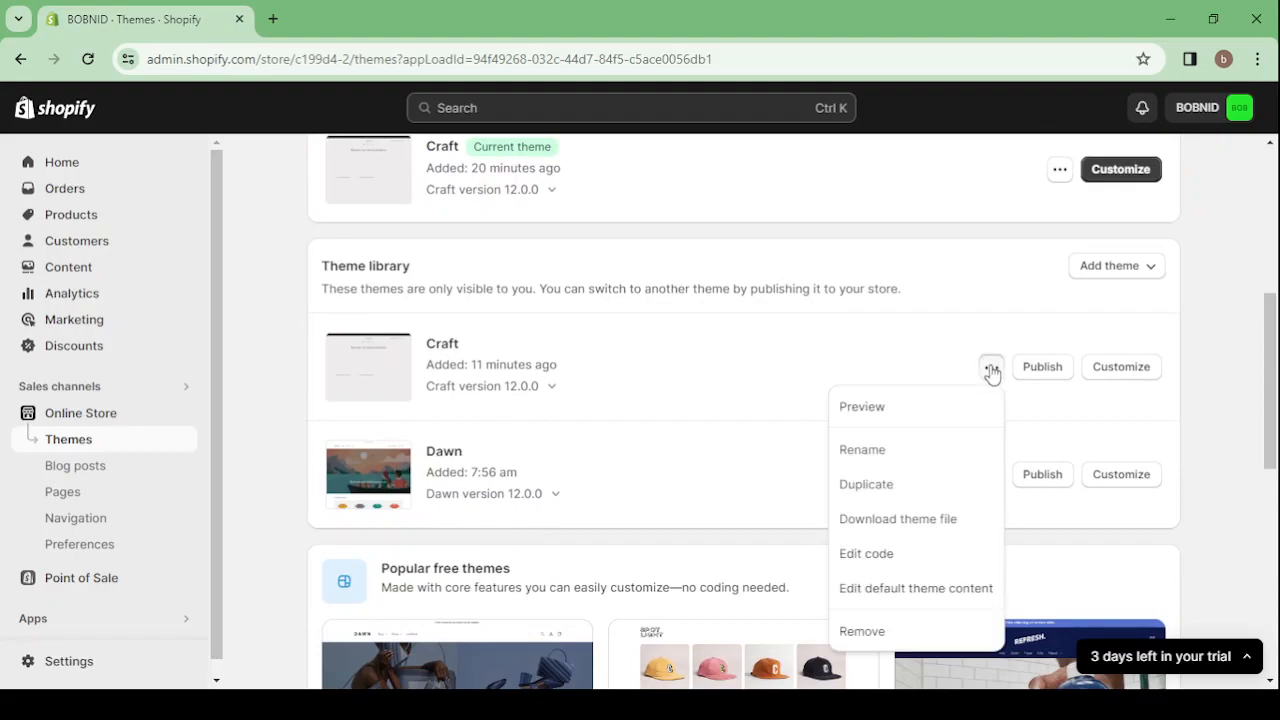
{"action": "left_click", "coordinate": [911, 633]}
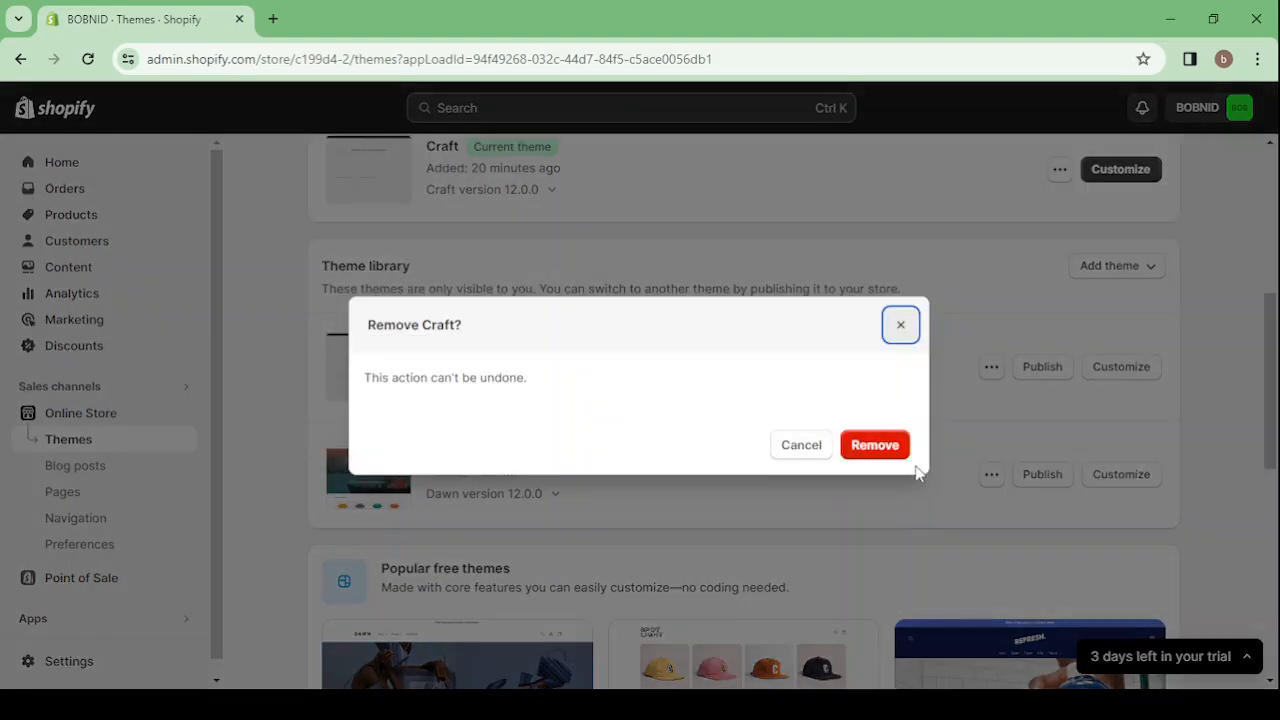
{"action": "left_click", "coordinate": [872, 450]}
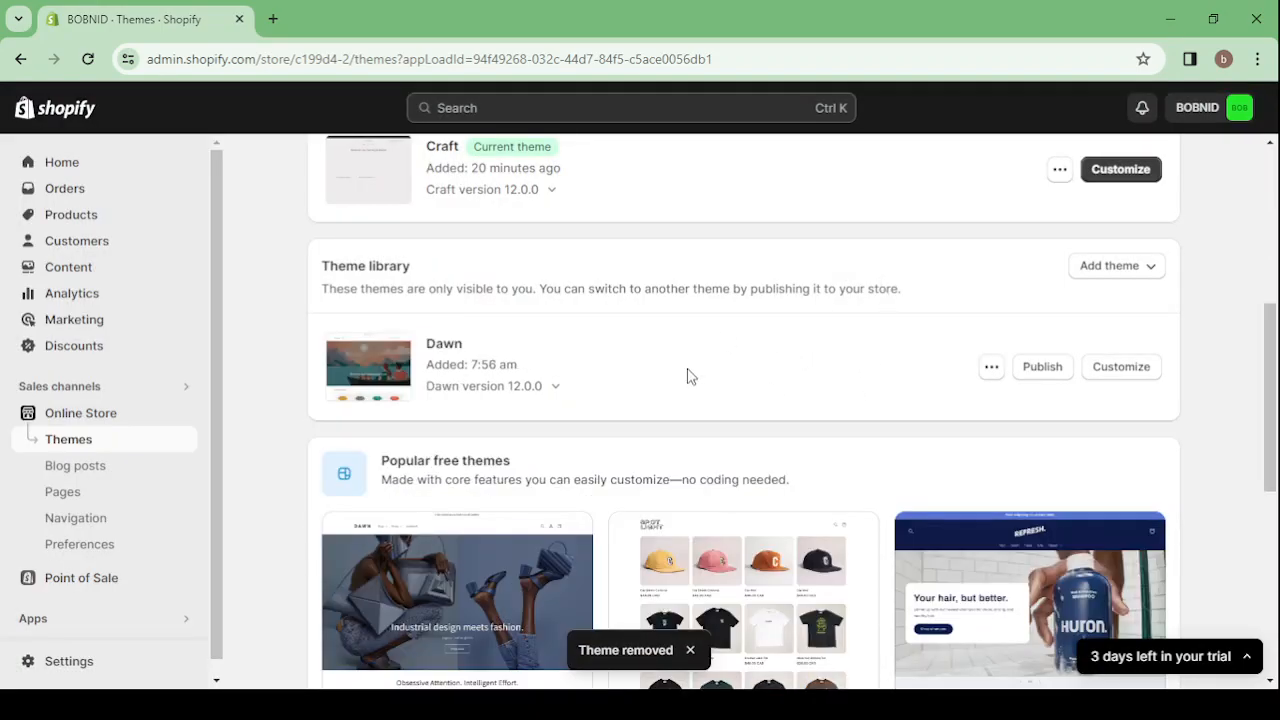
Look through the popular free themes and try to open the Theme Store
{"action": "scroll", "coordinate": [686, 374], "scroll_direction": "down", "scroll_amount": 1}
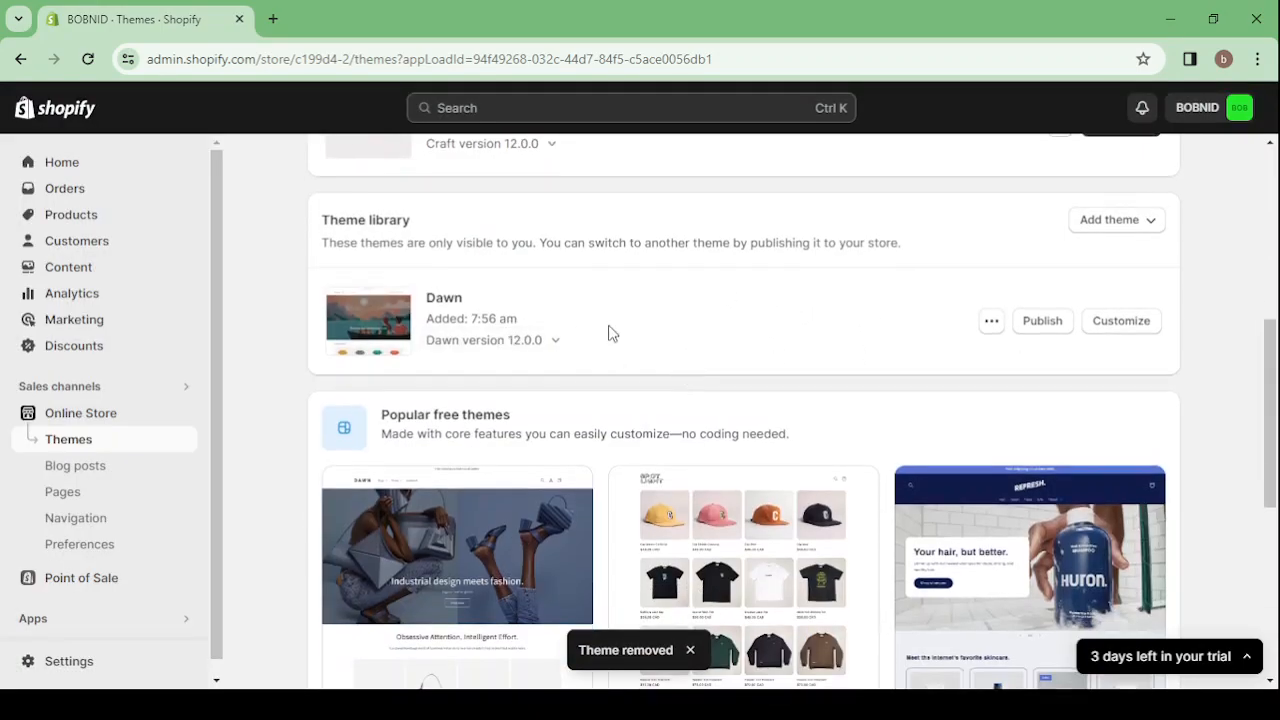
{"action": "scroll", "coordinate": [610, 334], "scroll_direction": "down", "scroll_amount": 5}
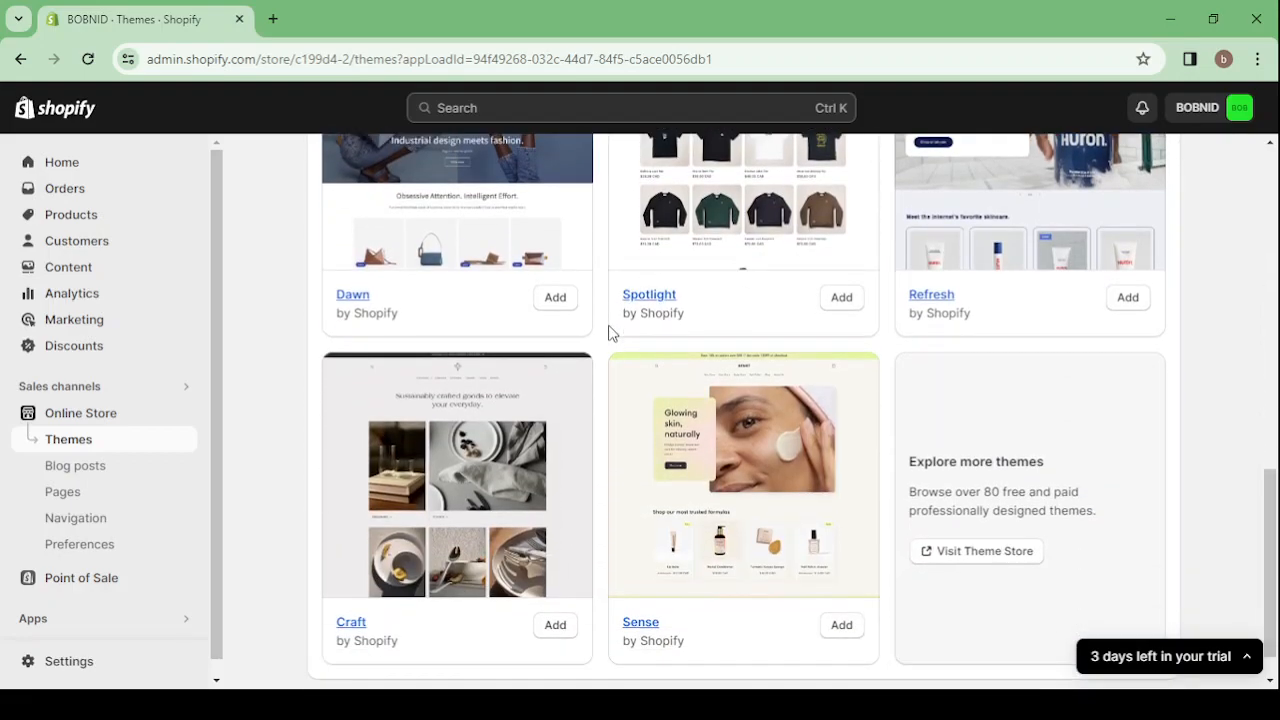
{"action": "scroll", "coordinate": [686, 307], "scroll_direction": "up", "scroll_amount": 1}
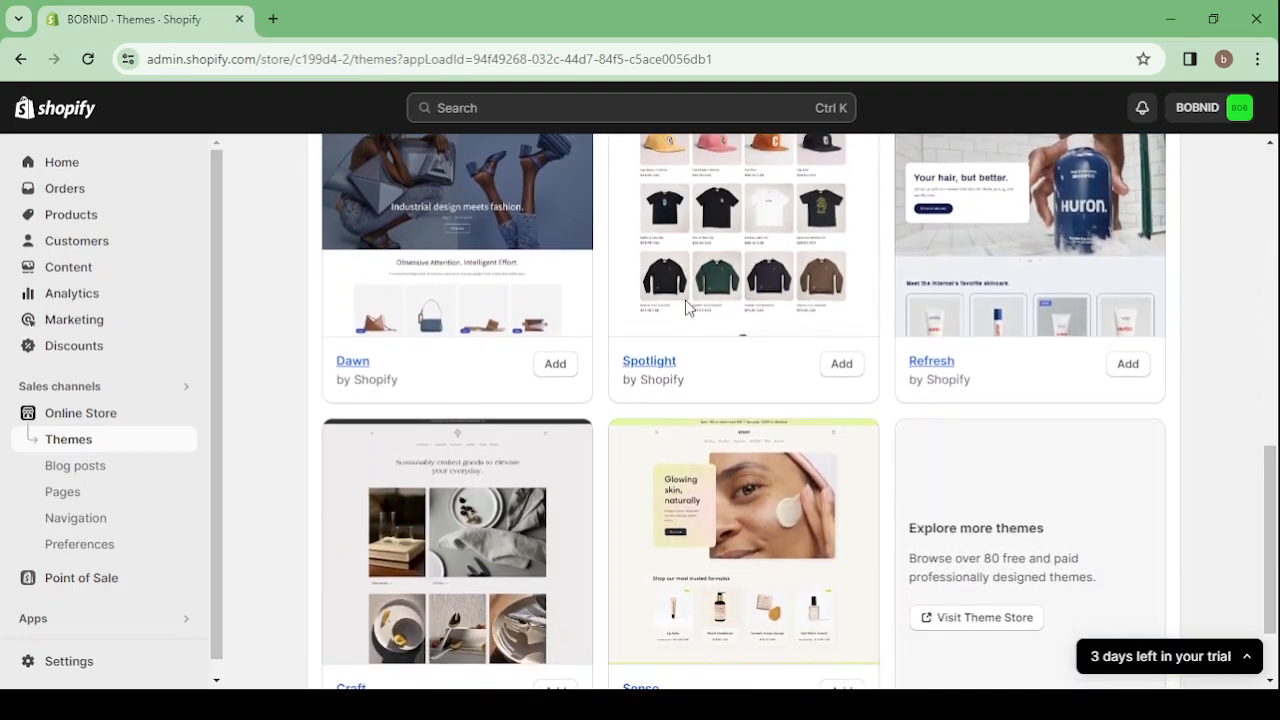
{"action": "scroll", "coordinate": [686, 307], "scroll_direction": "down", "scroll_amount": 1}
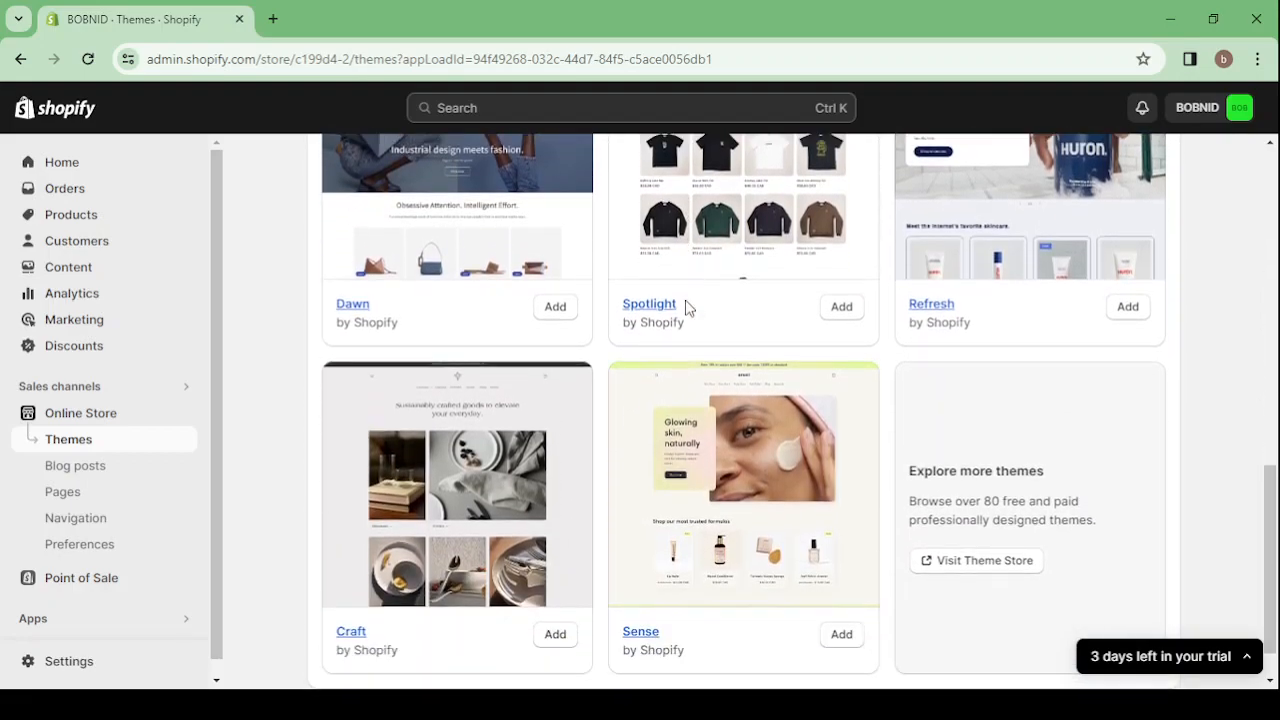
{"action": "left_click", "coordinate": [969, 562]}
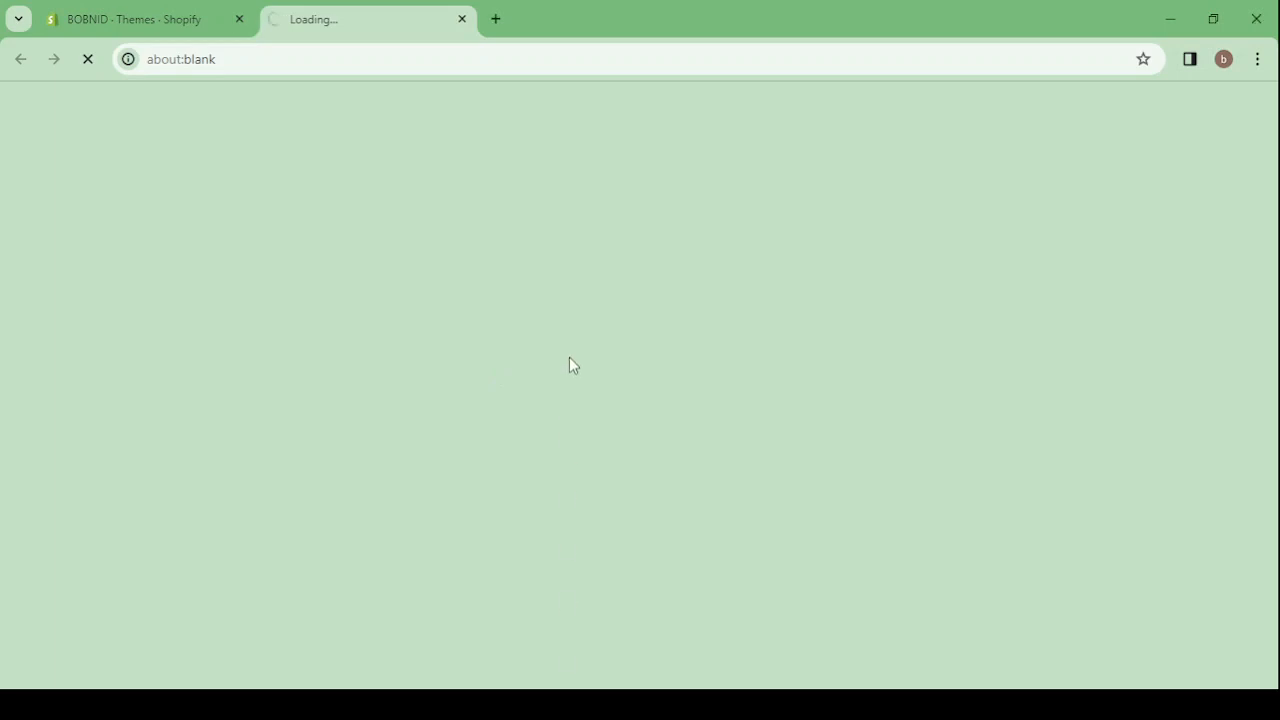
{"action": "left_click", "coordinate": [462, 20]}
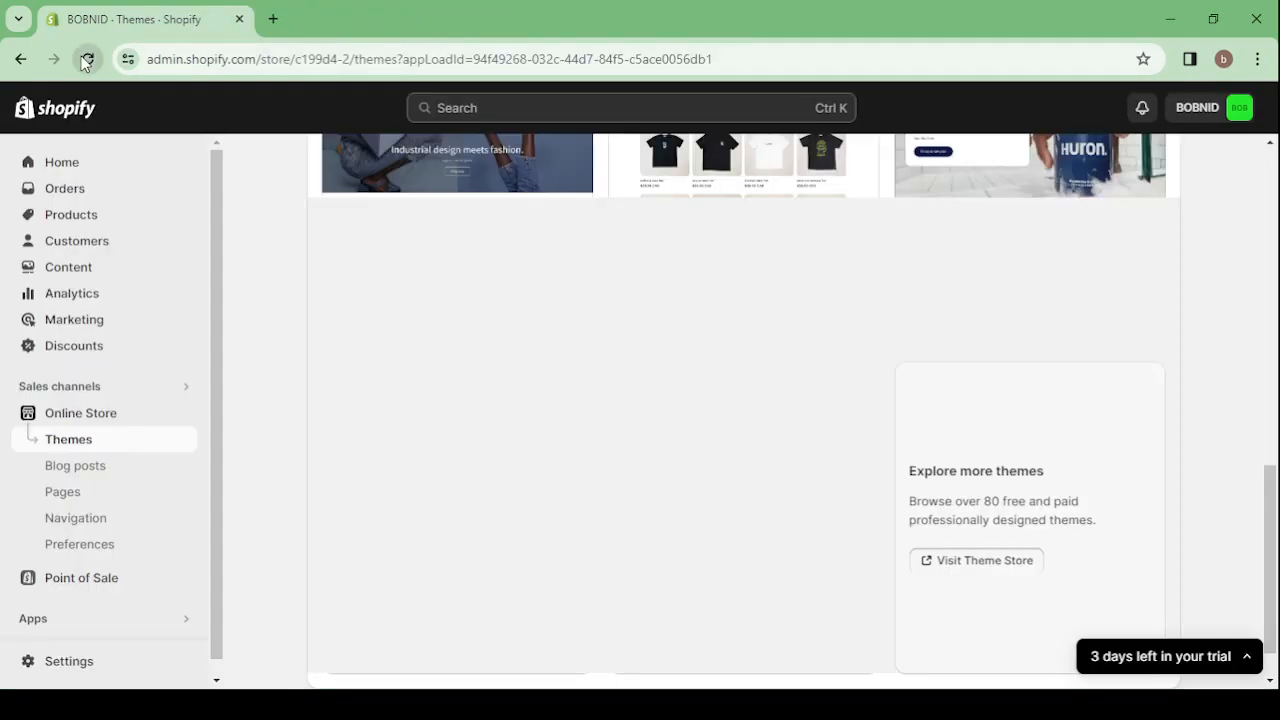
Reload the store's Themes page and open the Theme Store to explore more themes
{"action": "left_click", "coordinate": [88, 59]}
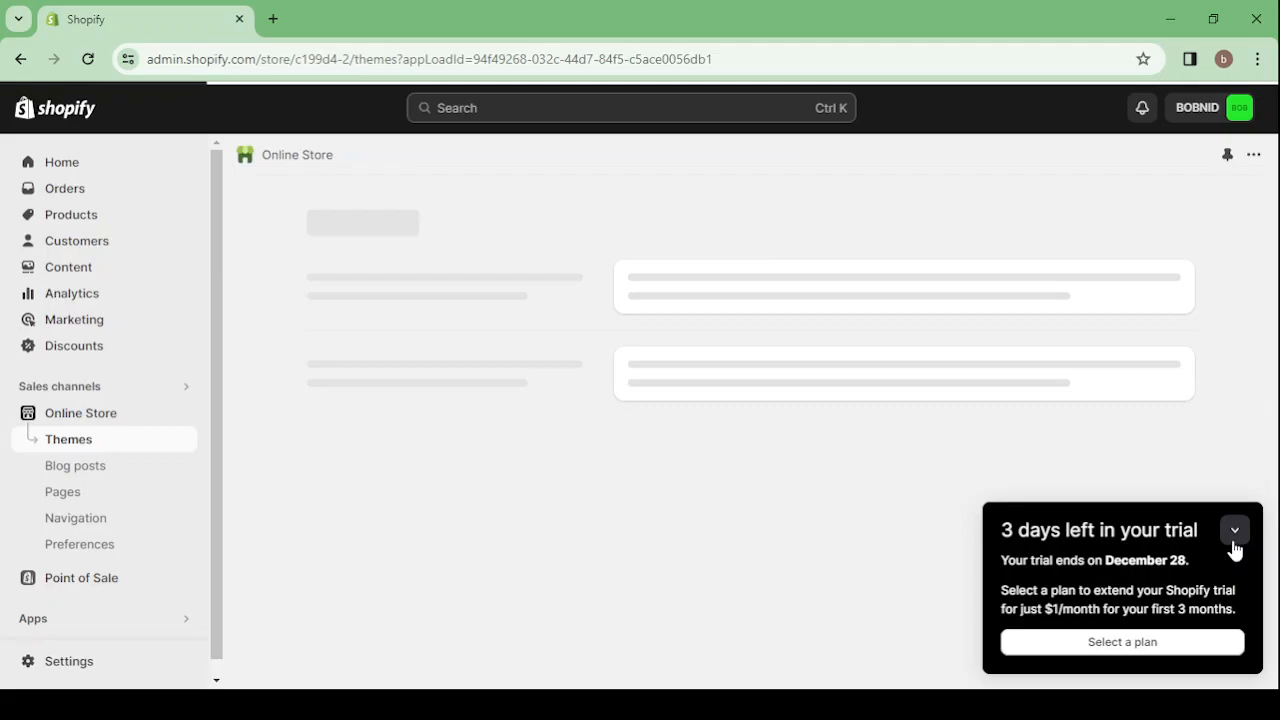
{"action": "left_click", "coordinate": [1235, 533]}
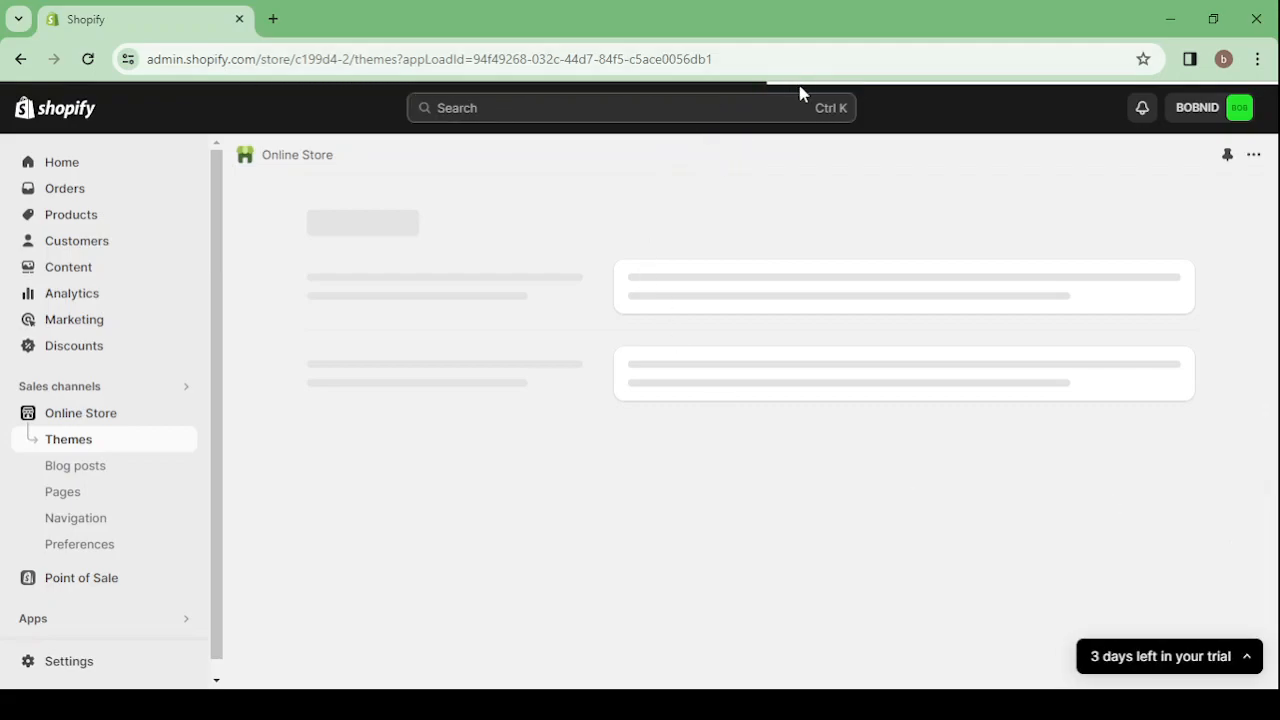
{"action": "scroll", "coordinate": [623, 278], "scroll_direction": "down", "scroll_amount": 2}
{"action": "scroll", "coordinate": [623, 278], "scroll_direction": "down", "scroll_amount": 6}
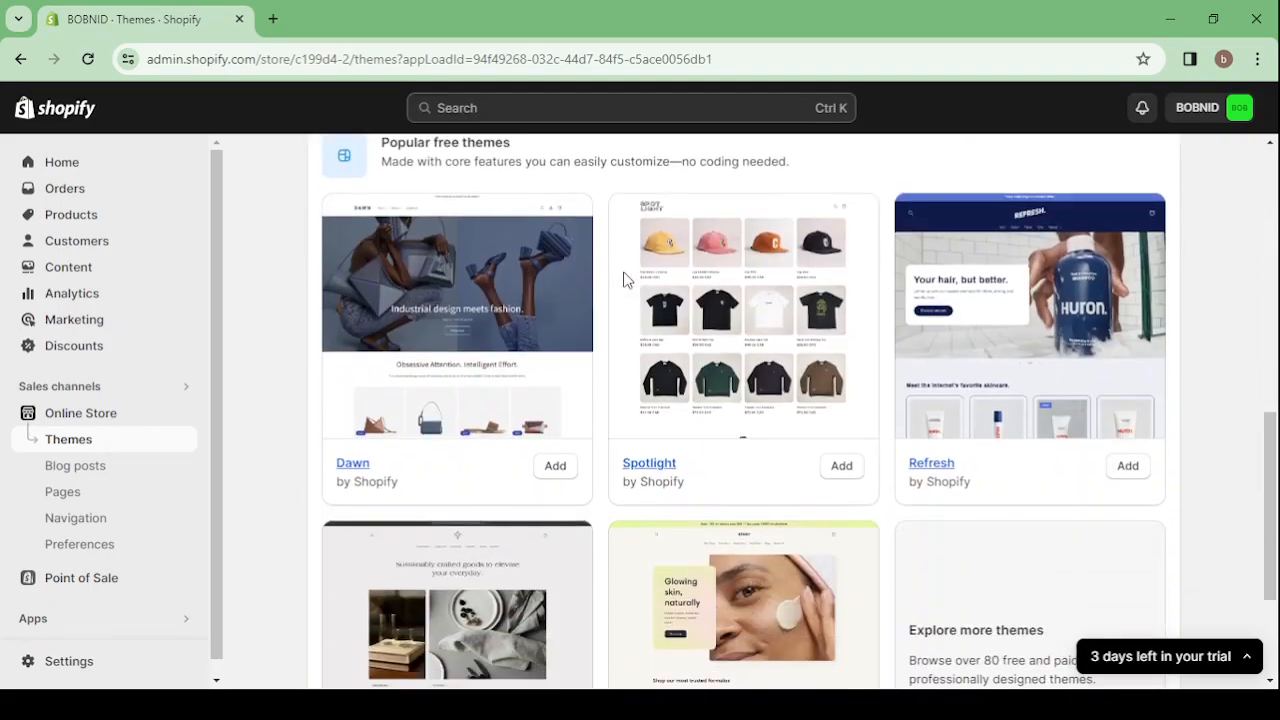
{"action": "scroll", "coordinate": [623, 278], "scroll_direction": "down", "scroll_amount": 2}
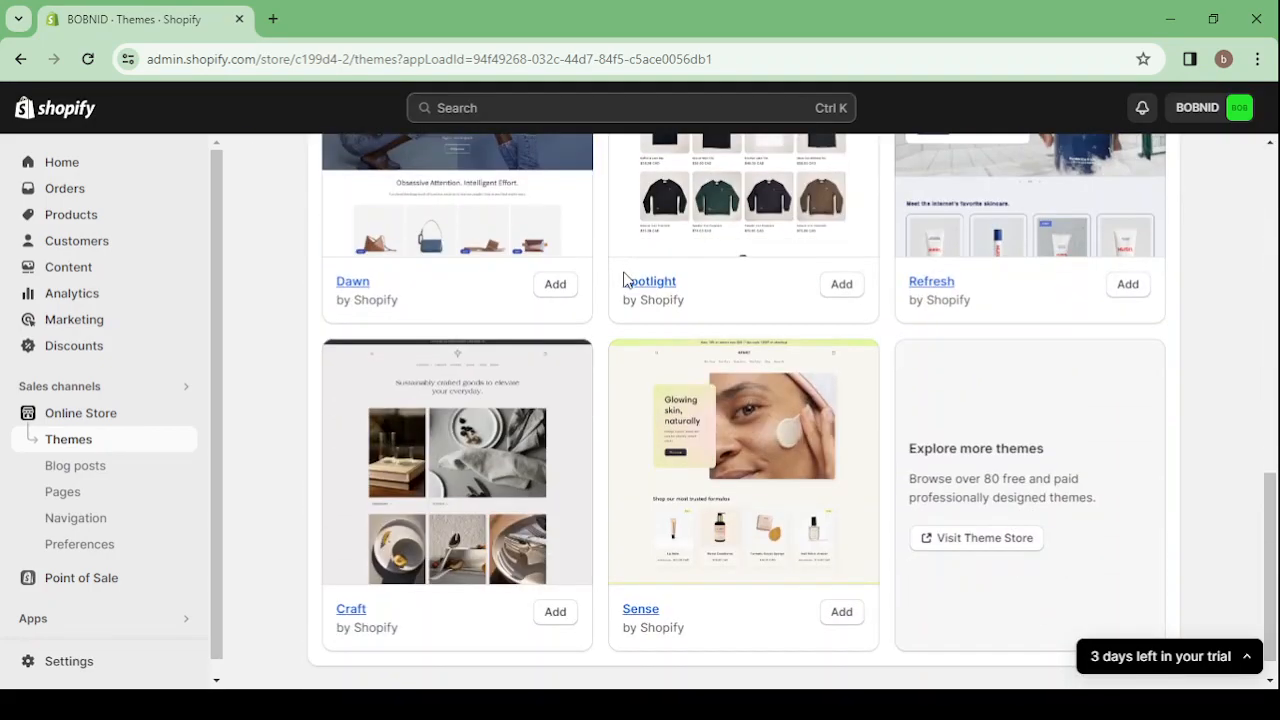
{"action": "left_click", "coordinate": [975, 542]}
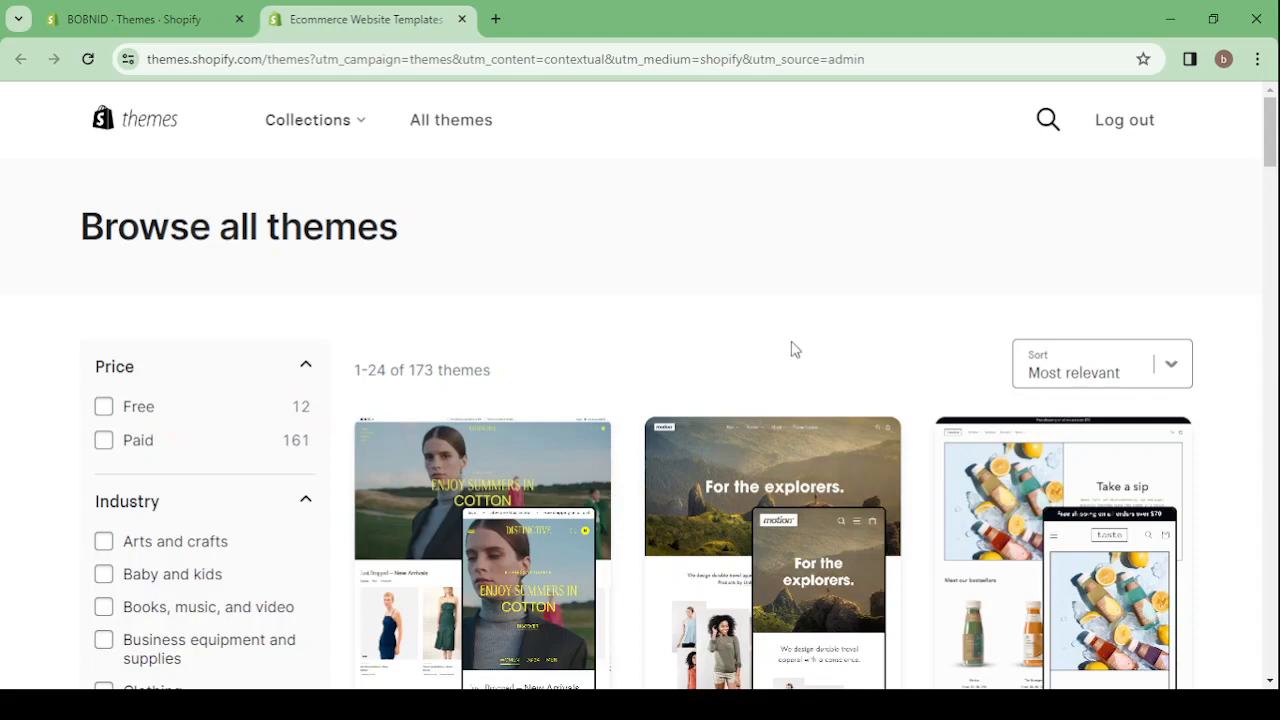
Filter the Theme Store's catalogue by price to show only Free themes
{"action": "scroll", "coordinate": [791, 349], "scroll_direction": "down", "scroll_amount": 1}
{"action": "scroll", "coordinate": [791, 349], "scroll_direction": "up", "scroll_amount": 1}
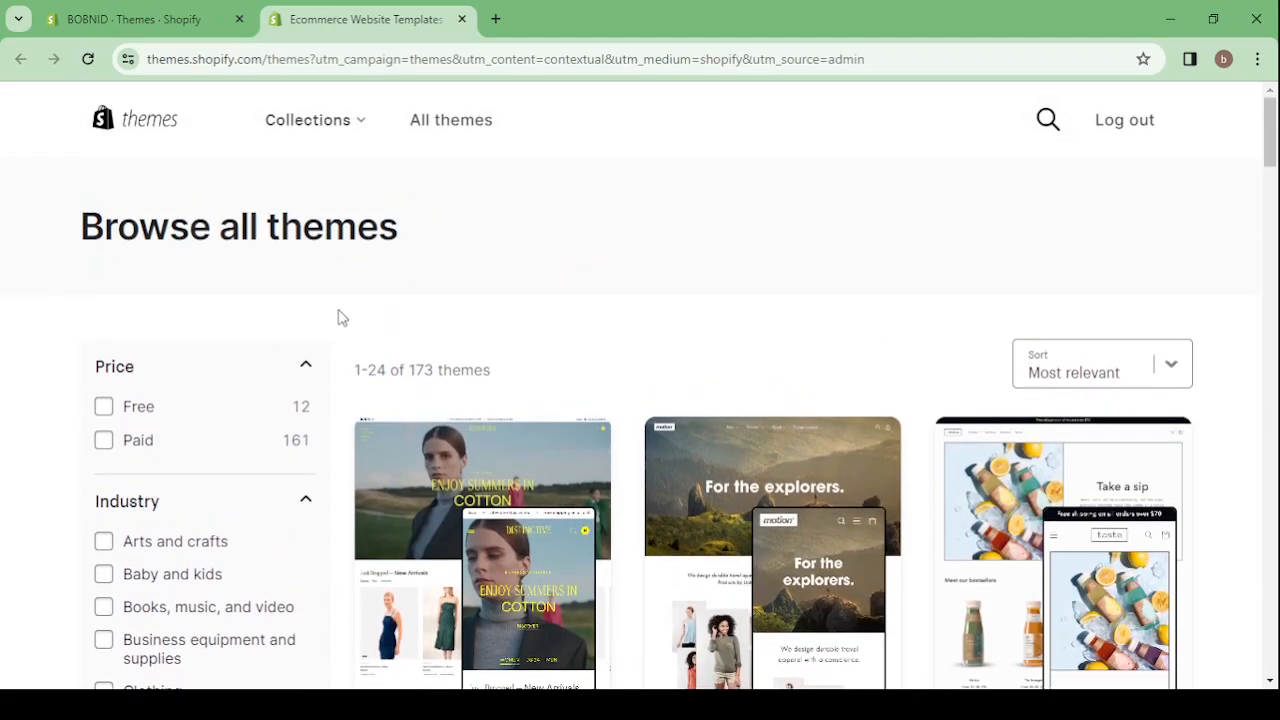
{"action": "left_click", "coordinate": [104, 410]}
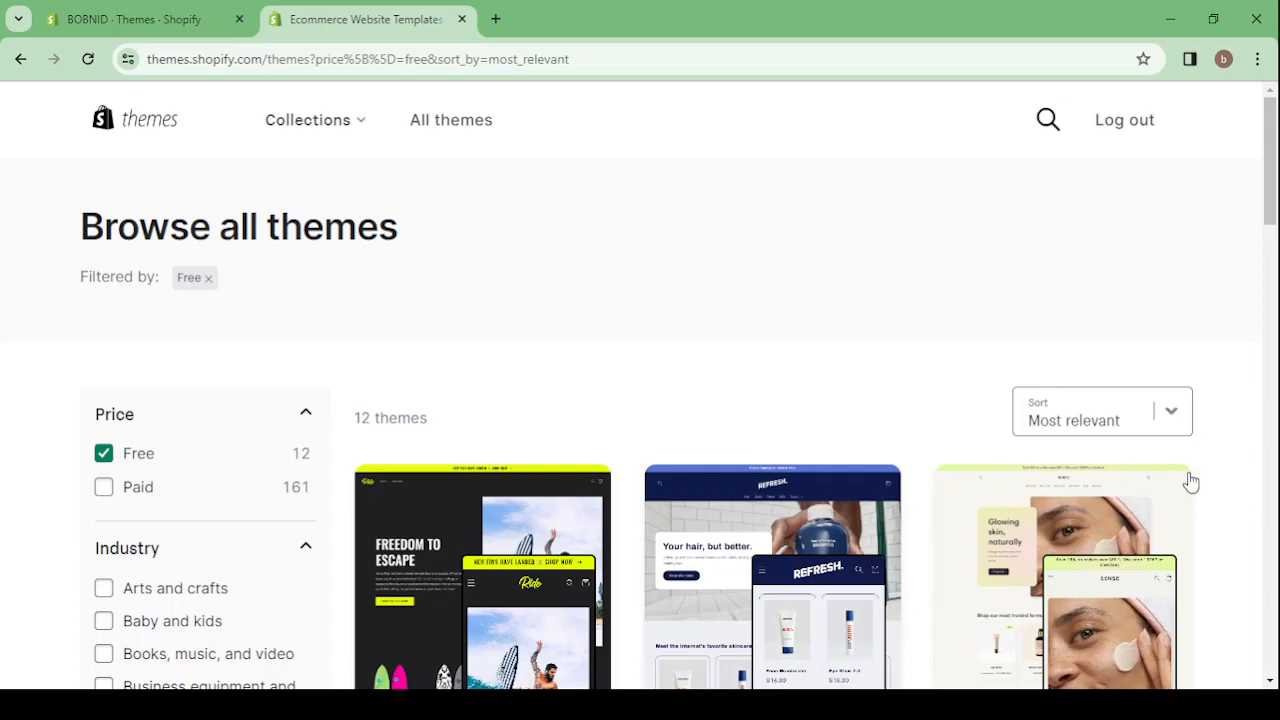
Look through the free themes in the filtered catalogue, comparing their previews and feature labels from Ride to Colorblock
{"action": "scroll", "coordinate": [1190, 482], "scroll_direction": "down", "scroll_amount": 2}
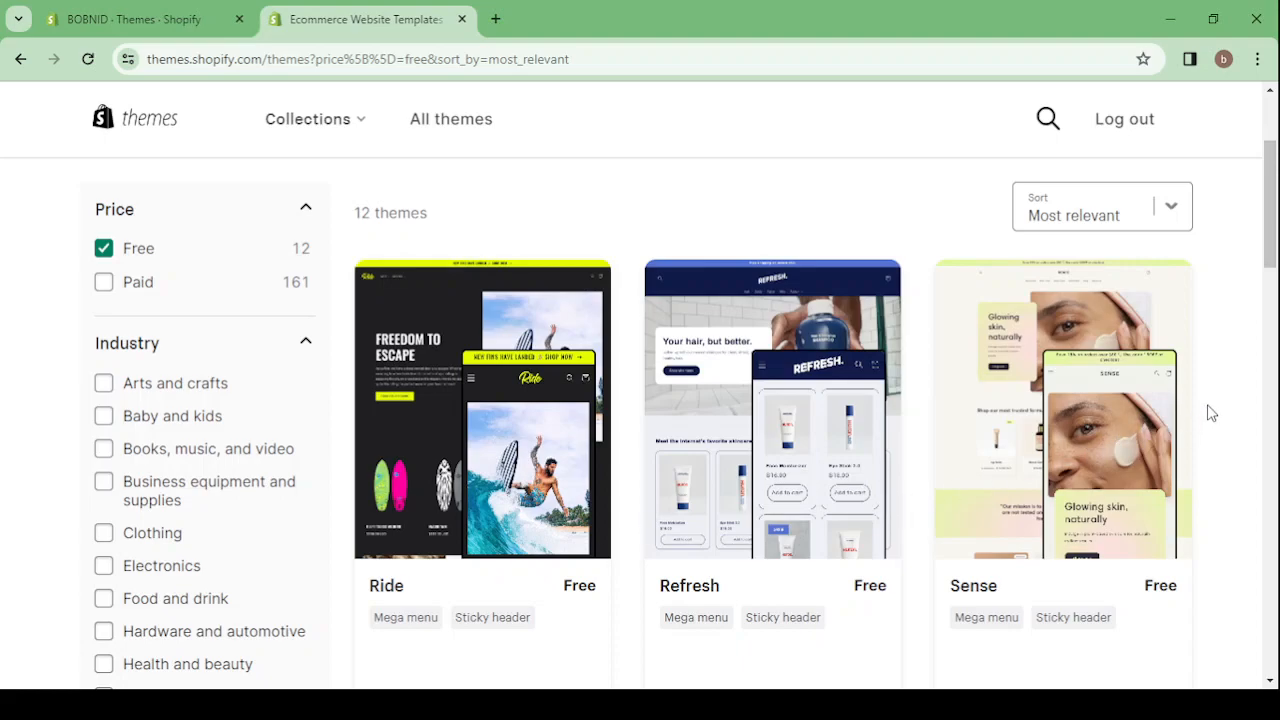
{"action": "scroll", "coordinate": [1210, 413], "scroll_direction": "down", "scroll_amount": 1}
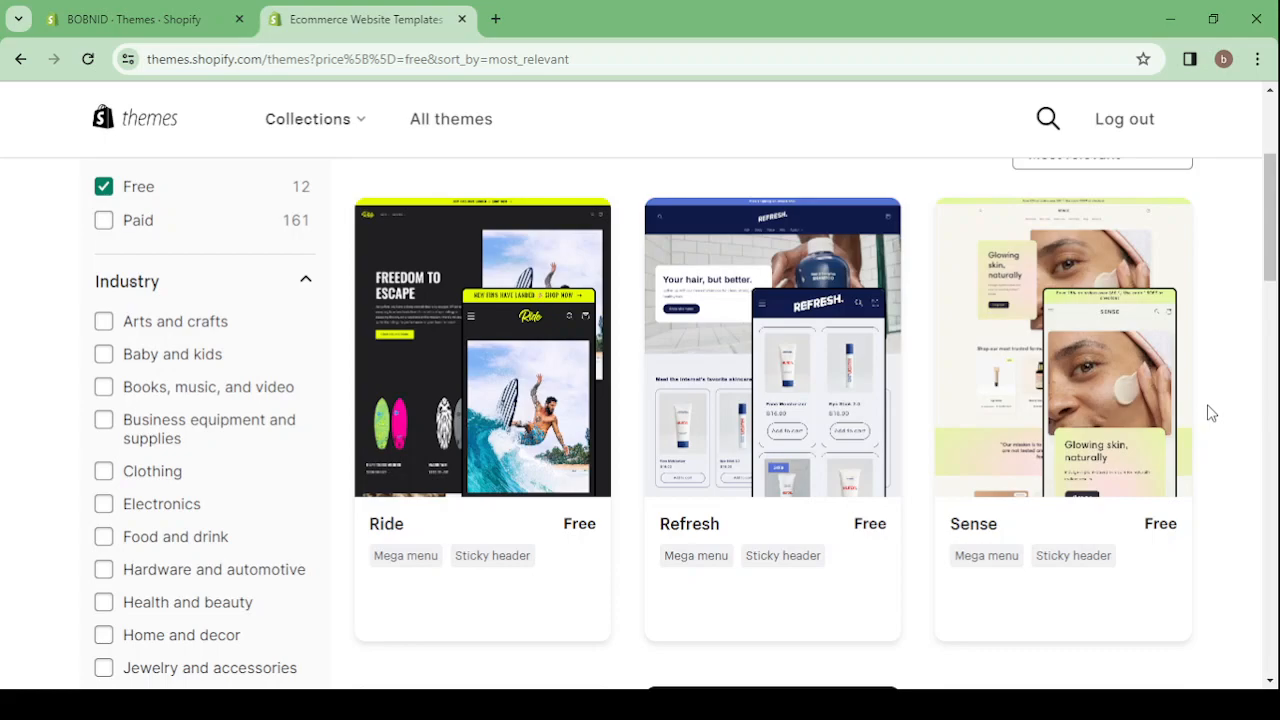
{"action": "scroll", "coordinate": [1210, 413], "scroll_direction": "down", "scroll_amount": 1}
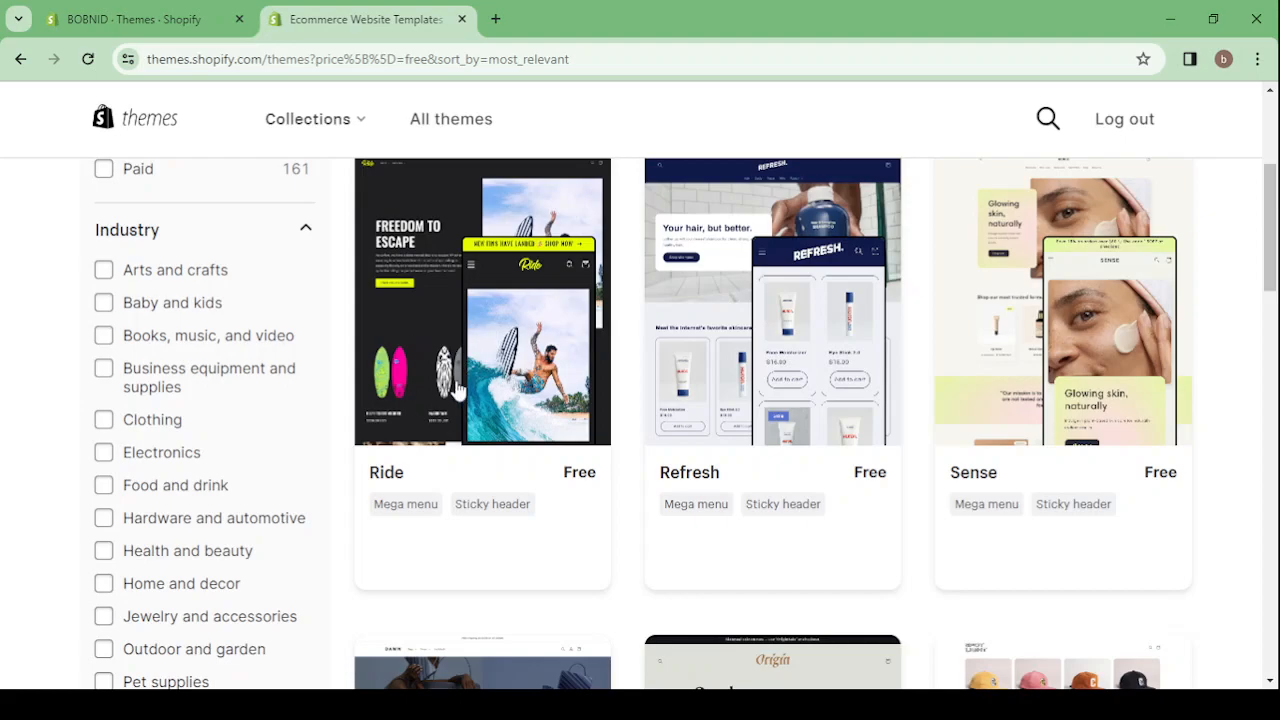
{"action": "scroll", "coordinate": [486, 430], "scroll_direction": "down", "scroll_amount": 5}
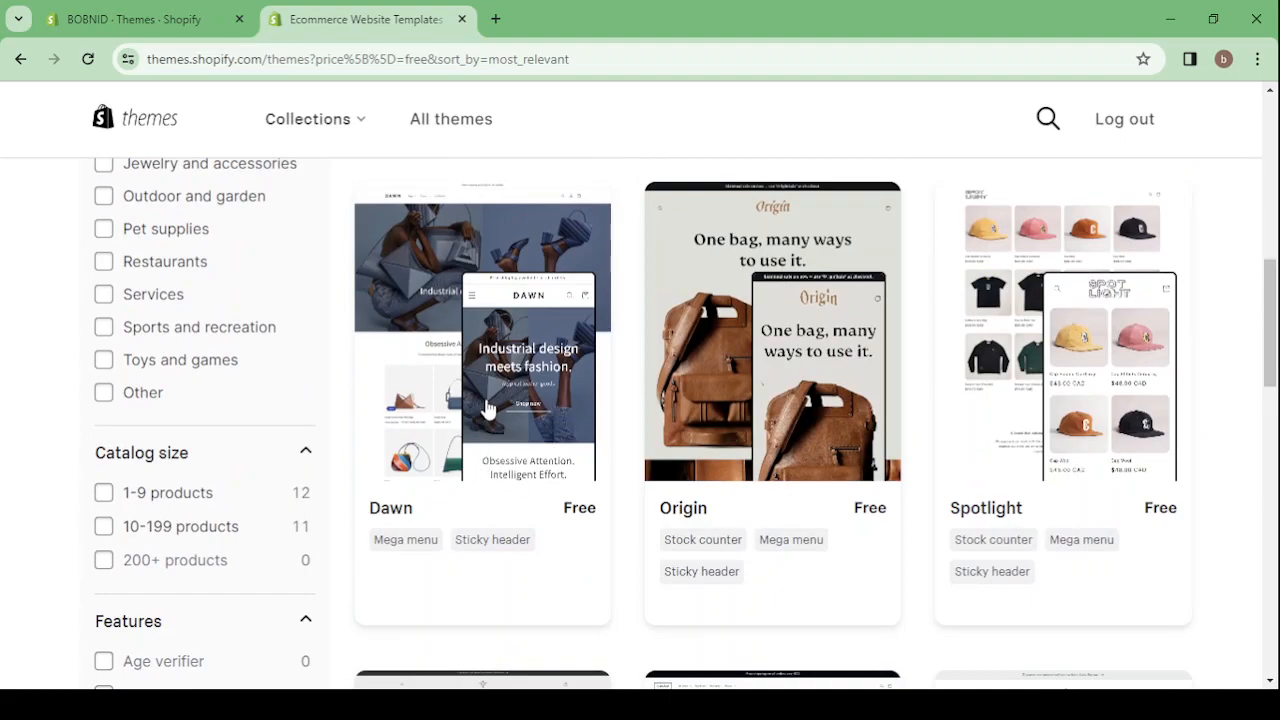
{"action": "scroll", "coordinate": [488, 408], "scroll_direction": "down", "scroll_amount": 1}
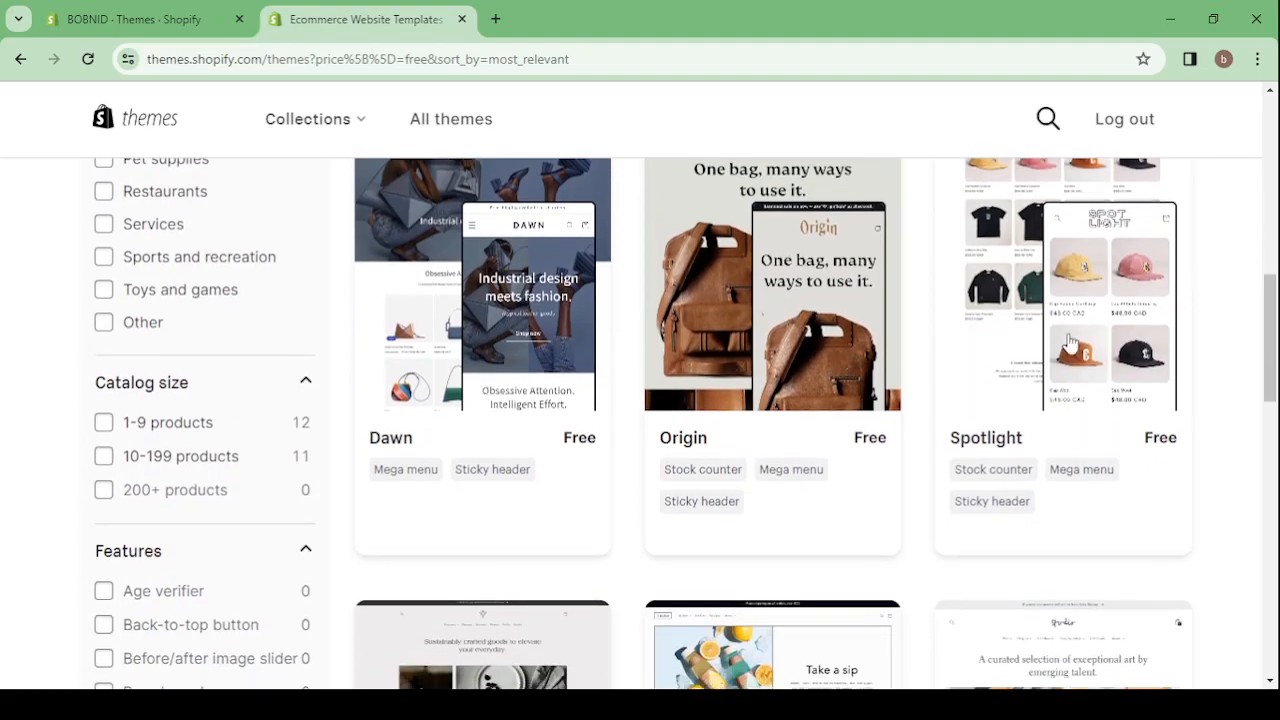
{"action": "scroll", "coordinate": [1088, 347], "scroll_direction": "down", "scroll_amount": 5}
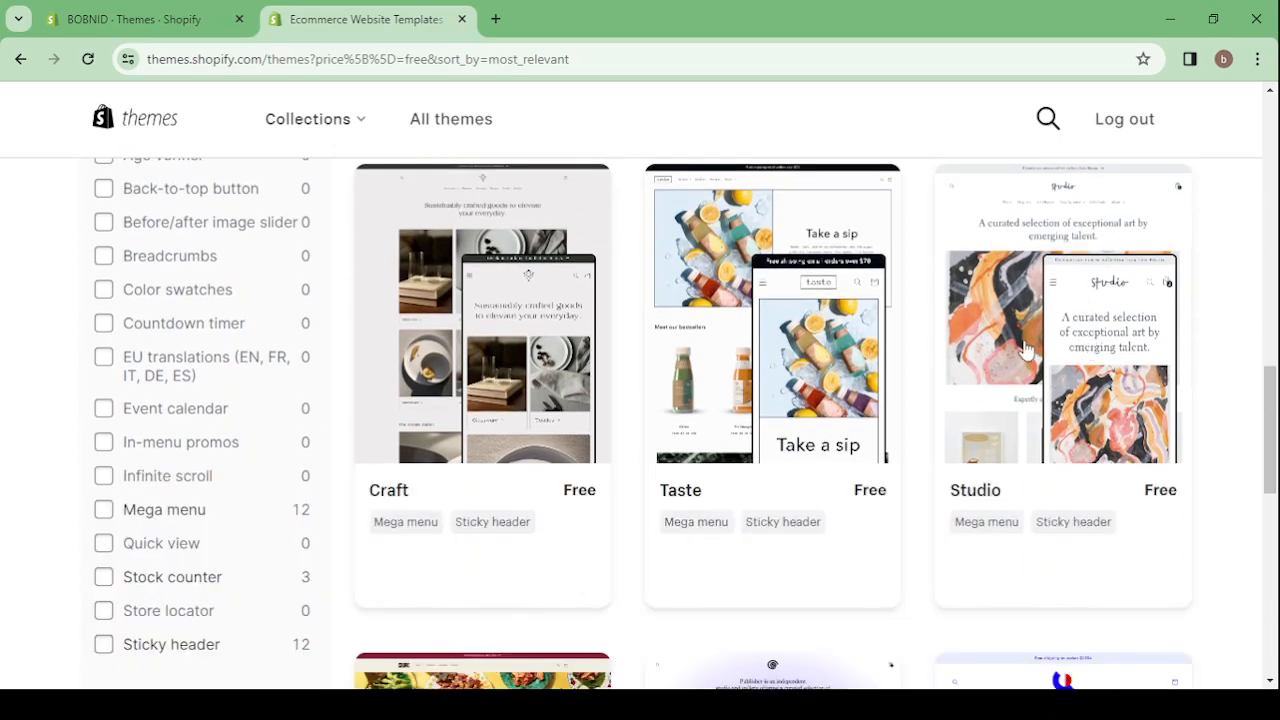
{"action": "scroll", "coordinate": [1027, 350], "scroll_direction": "down", "scroll_amount": 1}
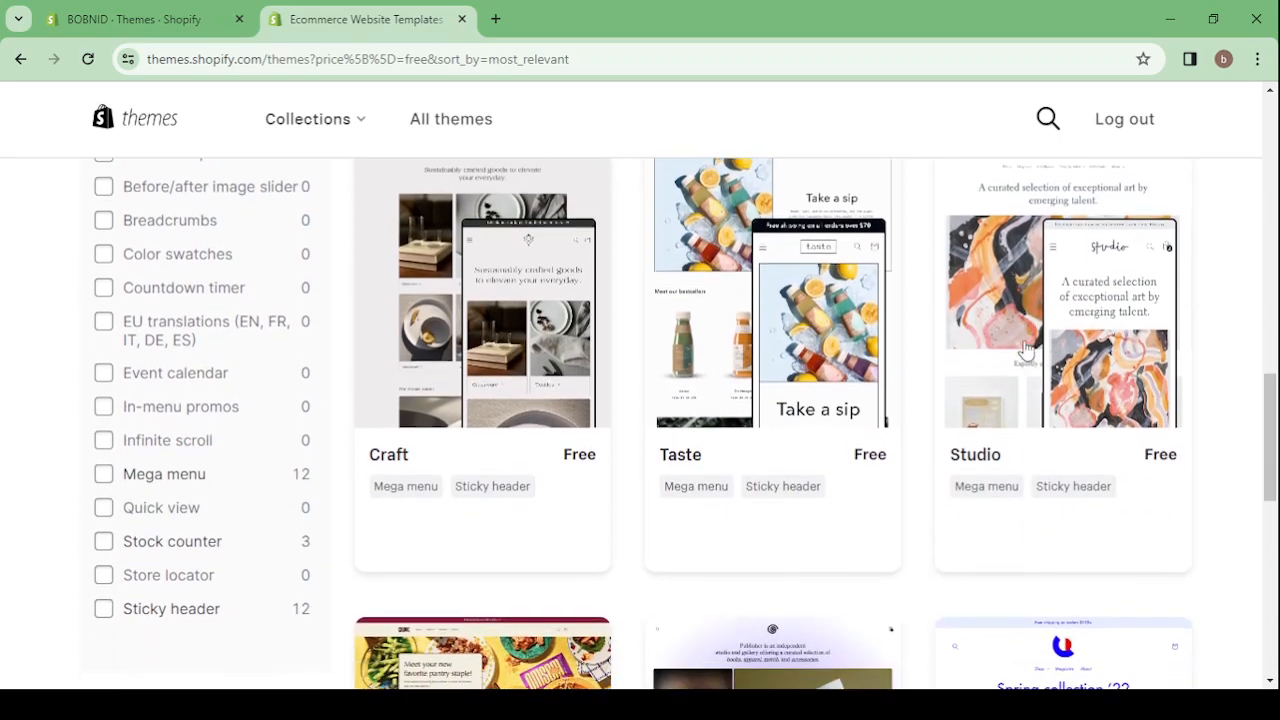
{"action": "scroll", "coordinate": [714, 307], "scroll_direction": "up", "scroll_amount": 1}
{"action": "scroll", "coordinate": [714, 307], "scroll_direction": "down", "scroll_amount": 2}
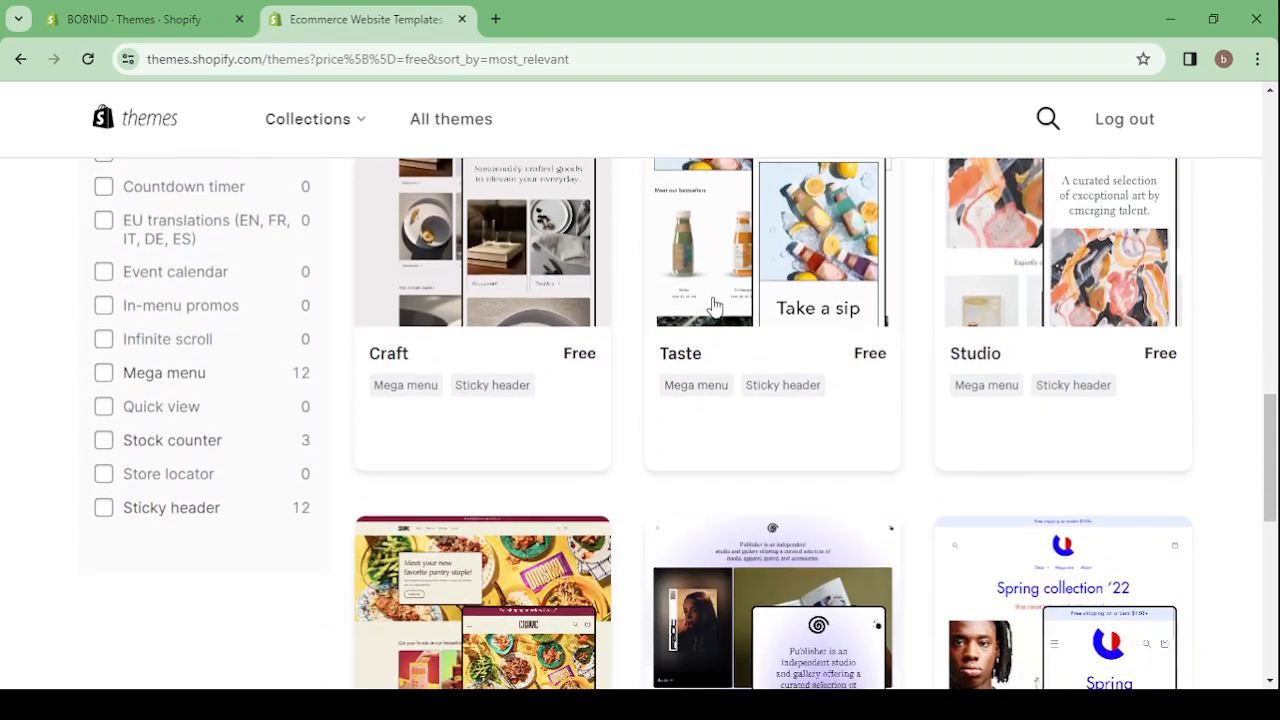
{"action": "scroll", "coordinate": [484, 264], "scroll_direction": "up", "scroll_amount": 2}
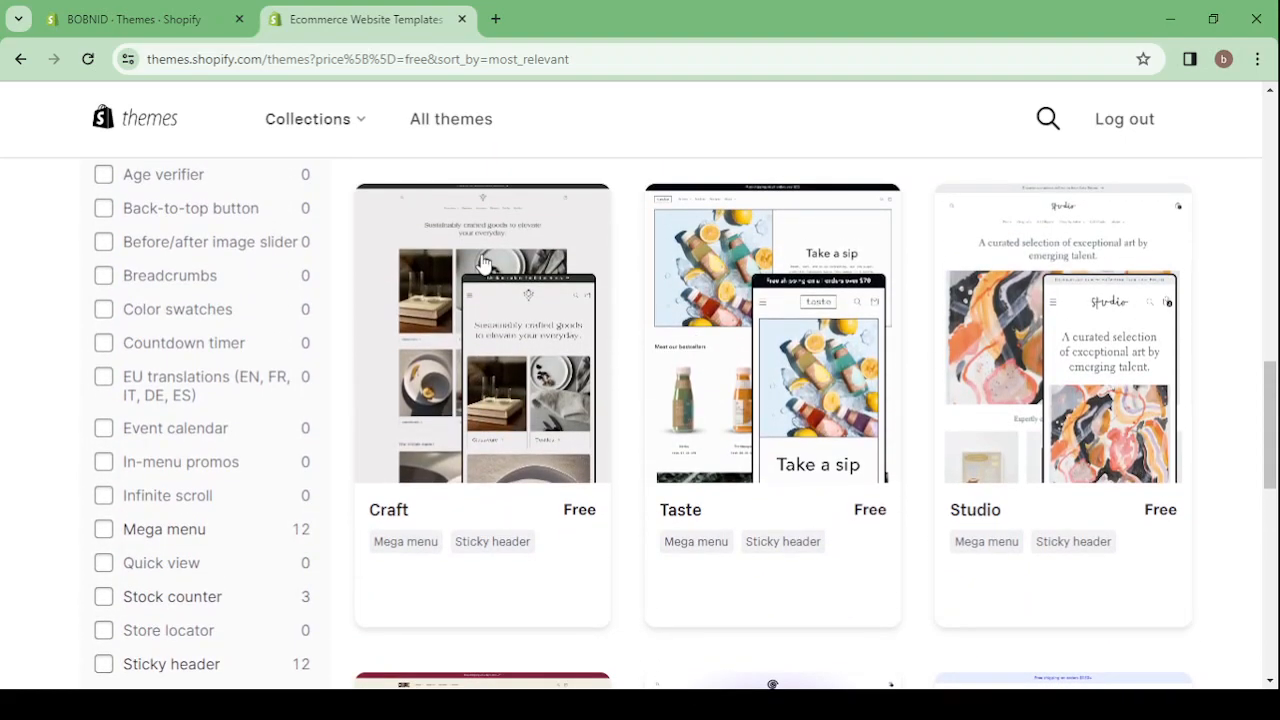
{"action": "scroll", "coordinate": [482, 262], "scroll_direction": "down", "scroll_amount": 1}
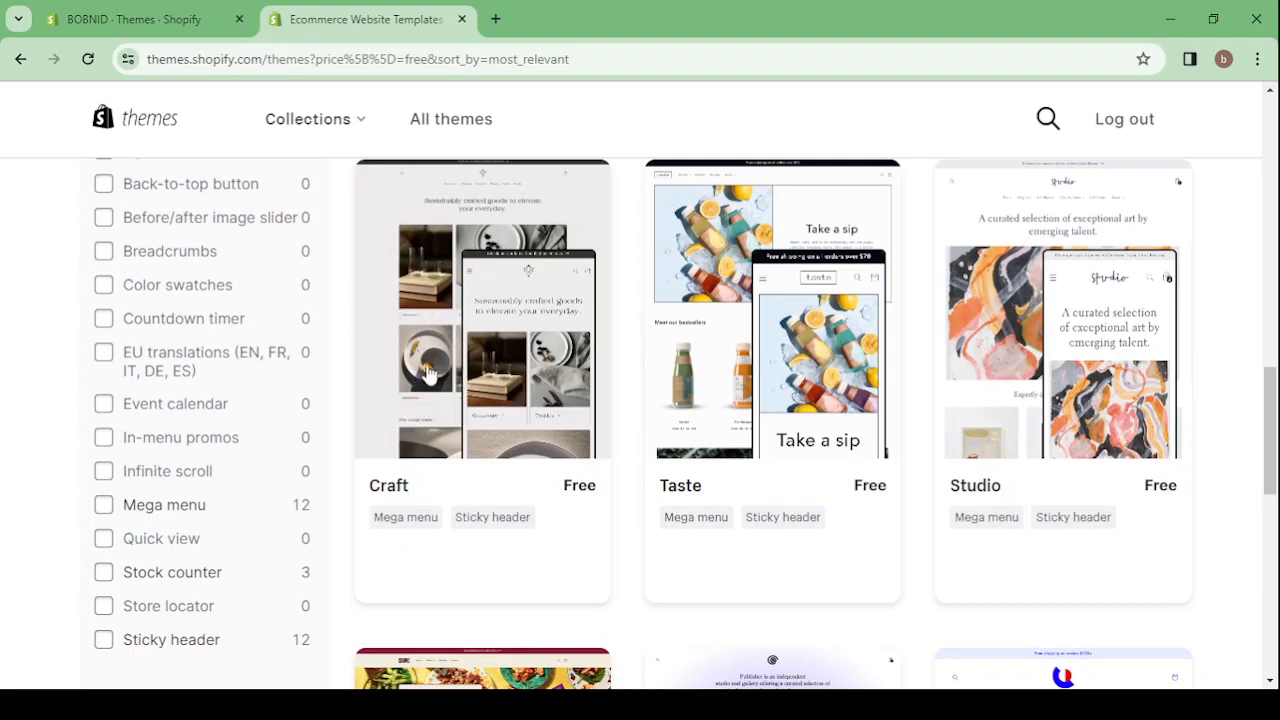
{"action": "scroll", "coordinate": [424, 373], "scroll_direction": "down", "scroll_amount": 1}
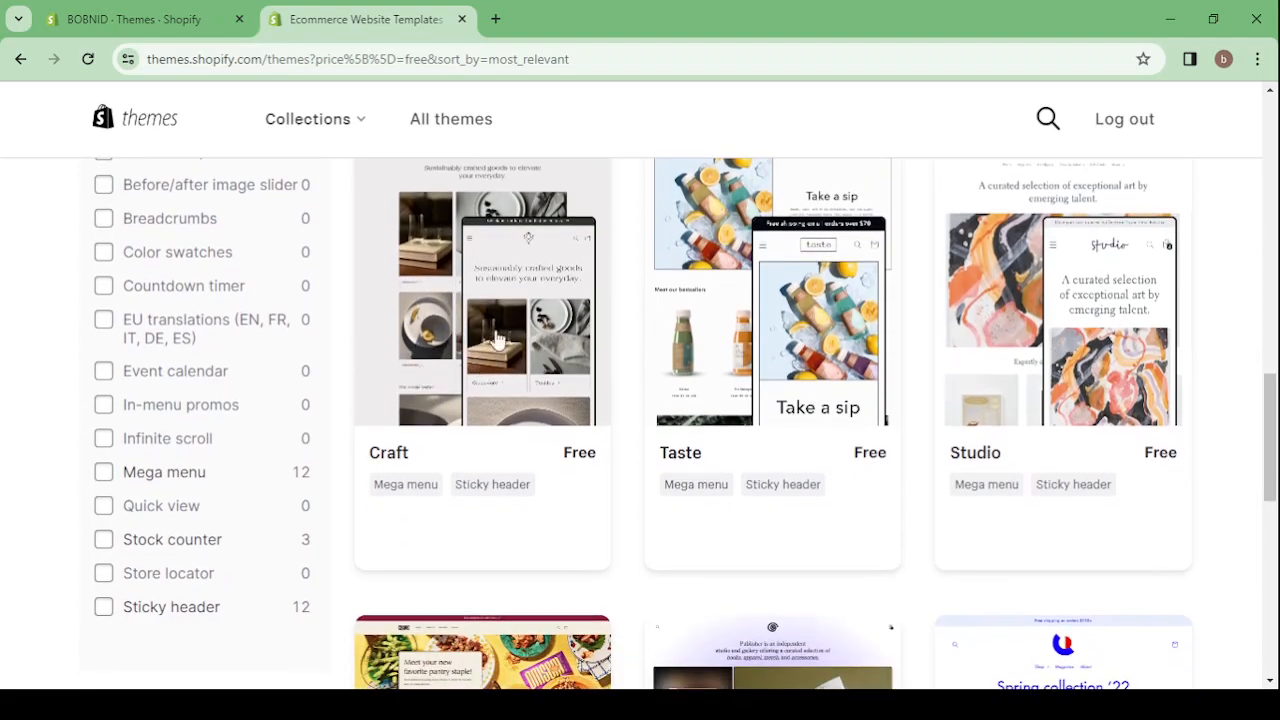
{"action": "scroll", "coordinate": [481, 362], "scroll_direction": "down", "scroll_amount": 4}
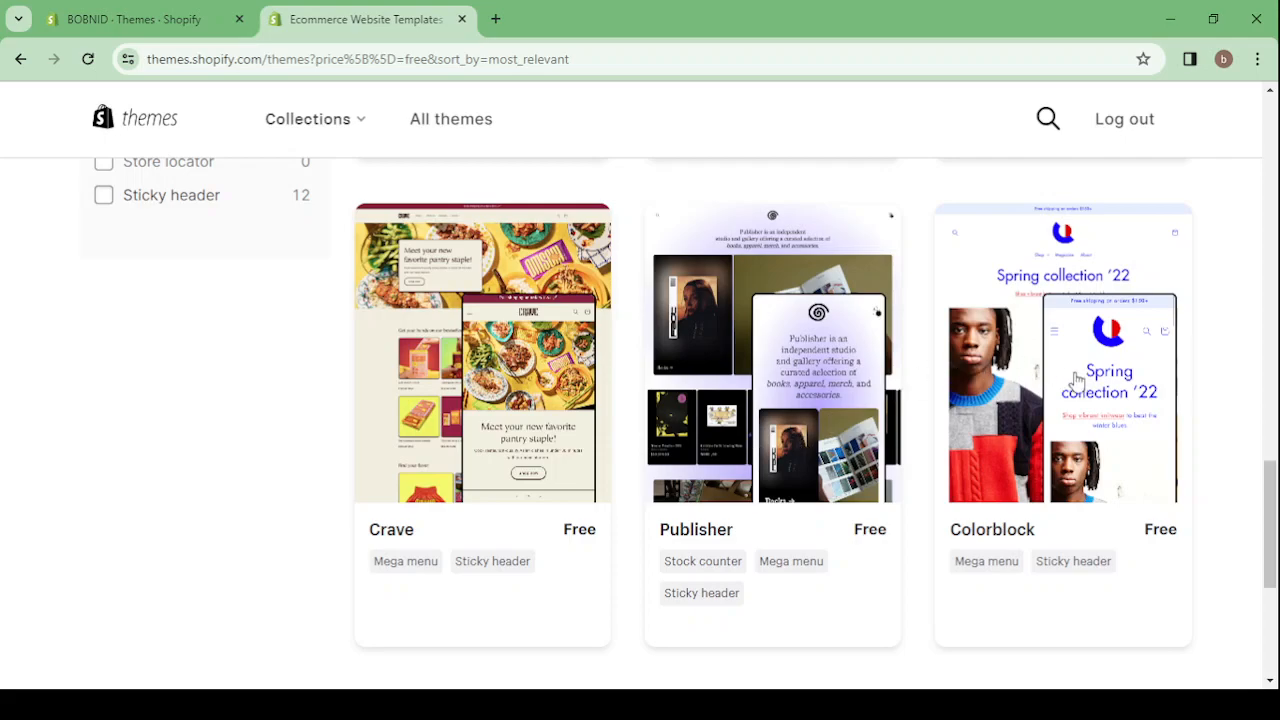
{"action": "scroll", "coordinate": [1066, 409], "scroll_direction": "down", "scroll_amount": 1}
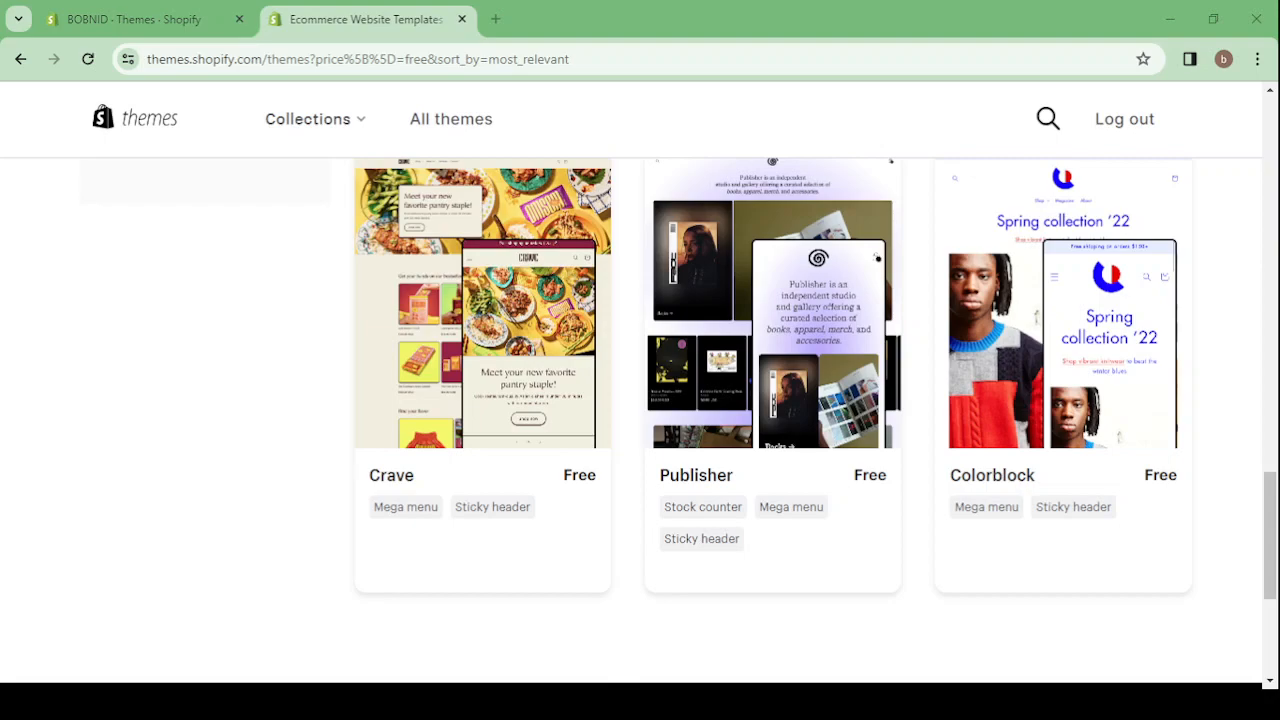
{"action": "scroll", "coordinate": [640, 415], "scroll_direction": "up", "scroll_amount": 5}
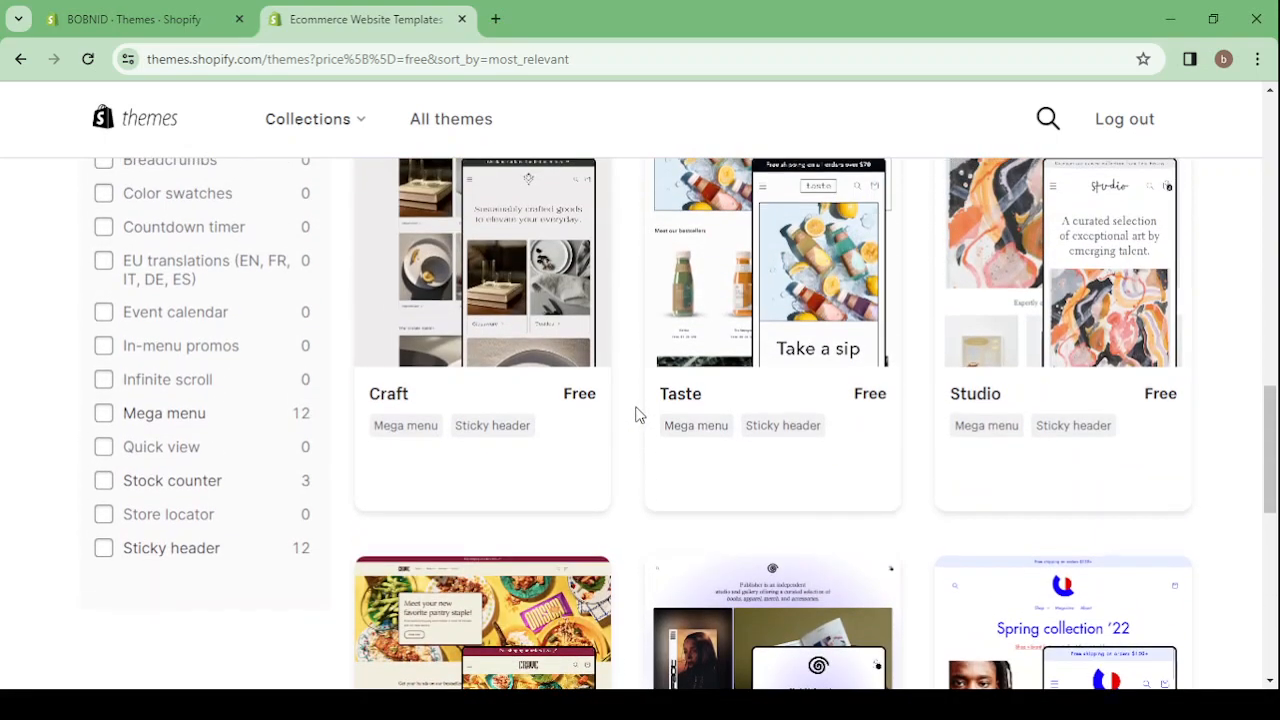
{"action": "scroll", "coordinate": [640, 415], "scroll_direction": "up", "scroll_amount": 3}
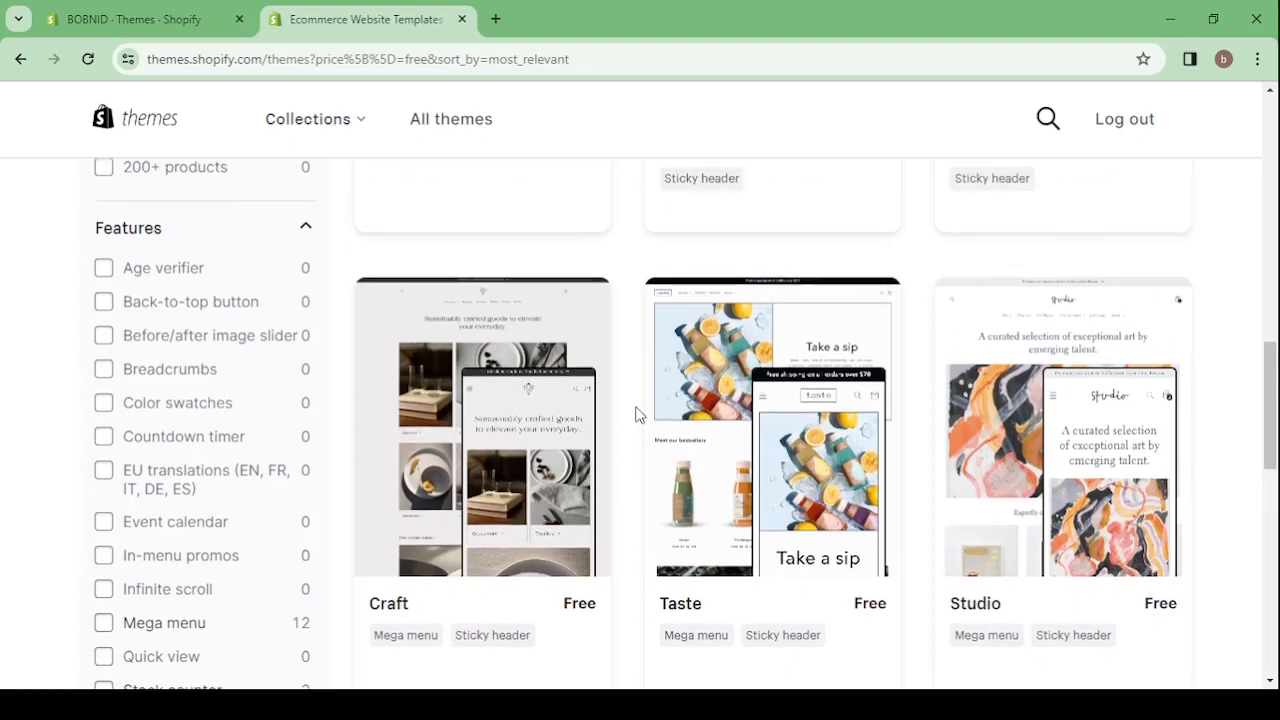
{"action": "scroll", "coordinate": [640, 415], "scroll_direction": "up", "scroll_amount": 3}
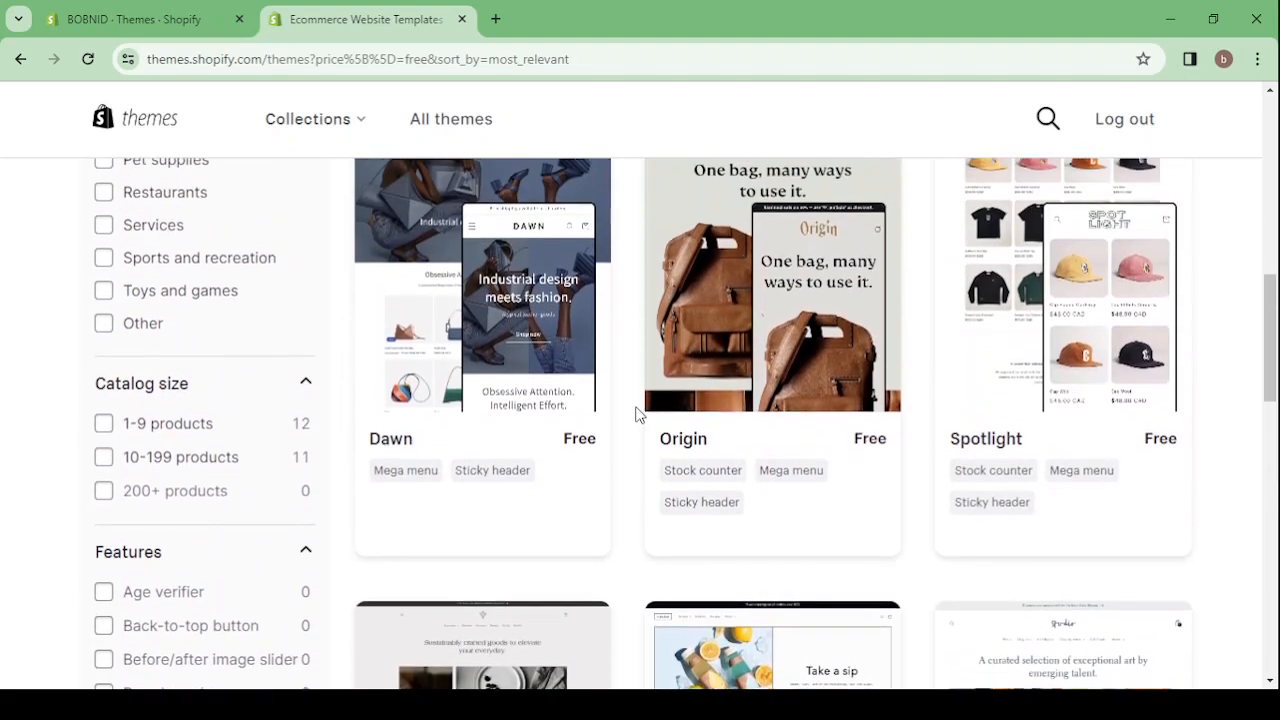
{"action": "scroll", "coordinate": [640, 415], "scroll_direction": "up", "scroll_amount": 2}
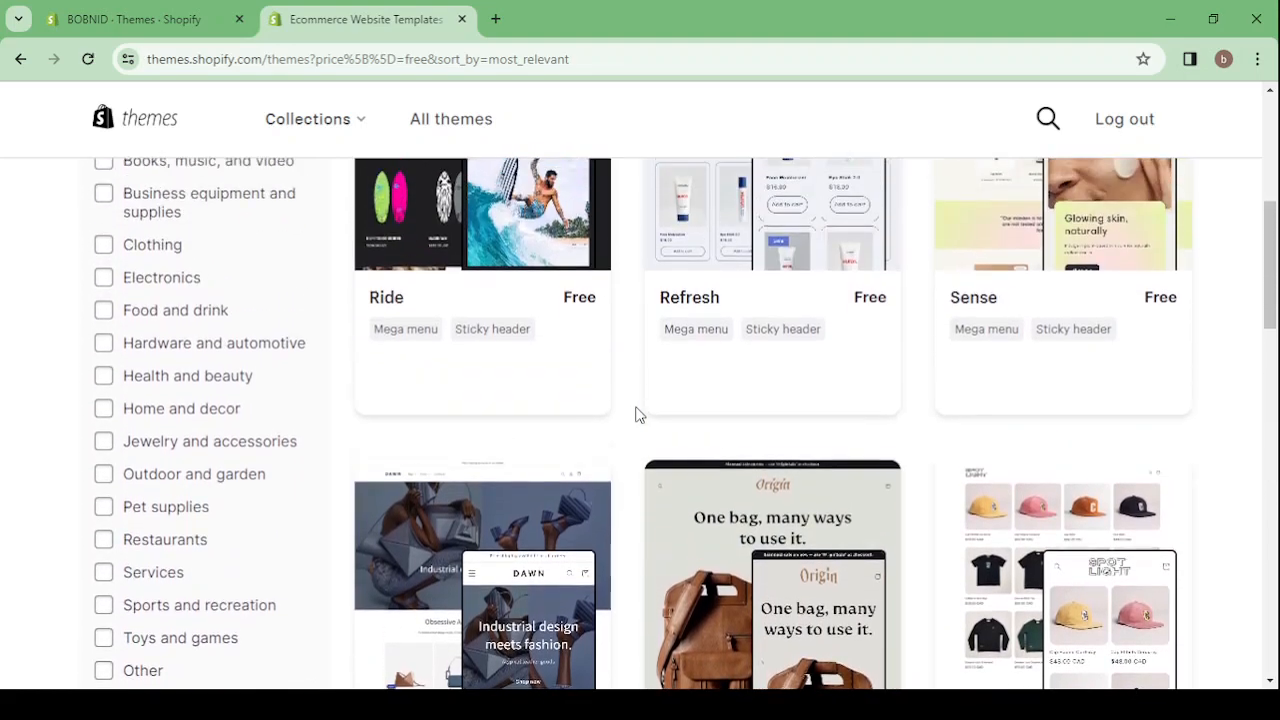
{"action": "scroll", "coordinate": [638, 414], "scroll_direction": "down", "scroll_amount": 2}
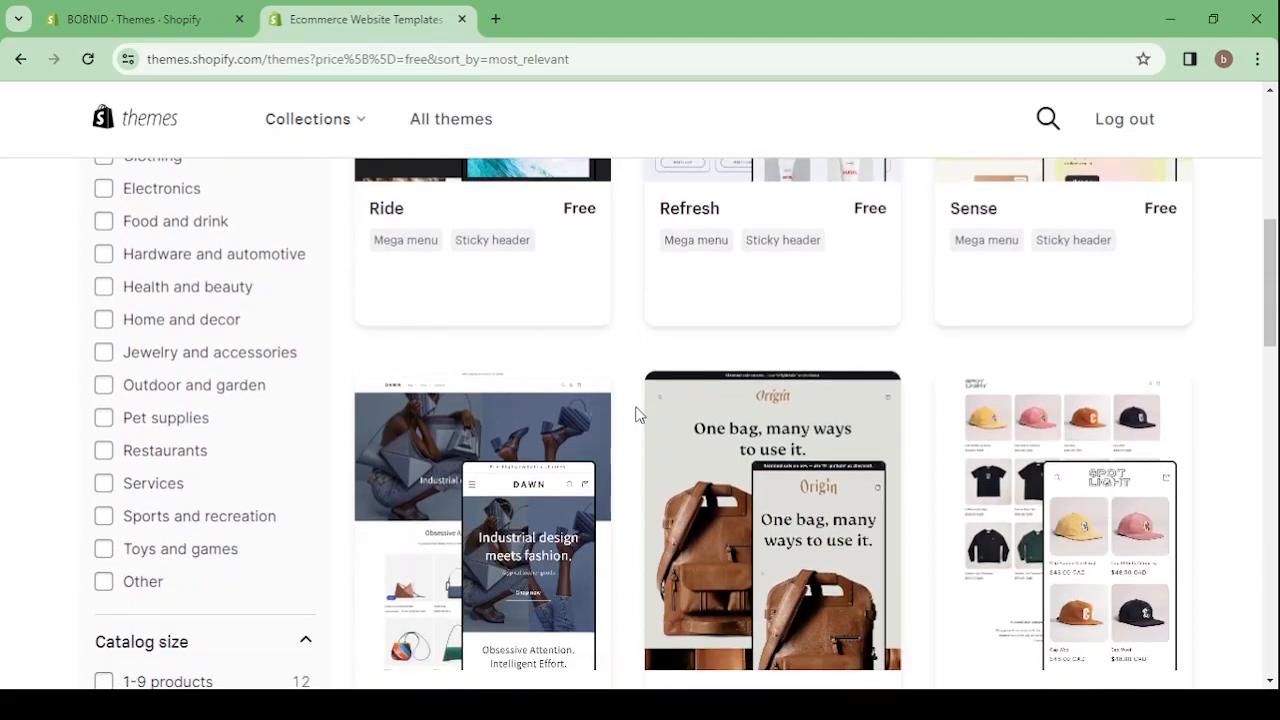
{"action": "scroll", "coordinate": [638, 414], "scroll_direction": "down", "scroll_amount": 1}
{"action": "scroll", "coordinate": [651, 275], "scroll_direction": "up", "scroll_amount": 5}
Open the Ride theme's details and look through its demo store in the desktop preview
{"action": "left_click", "coordinate": [501, 430]}
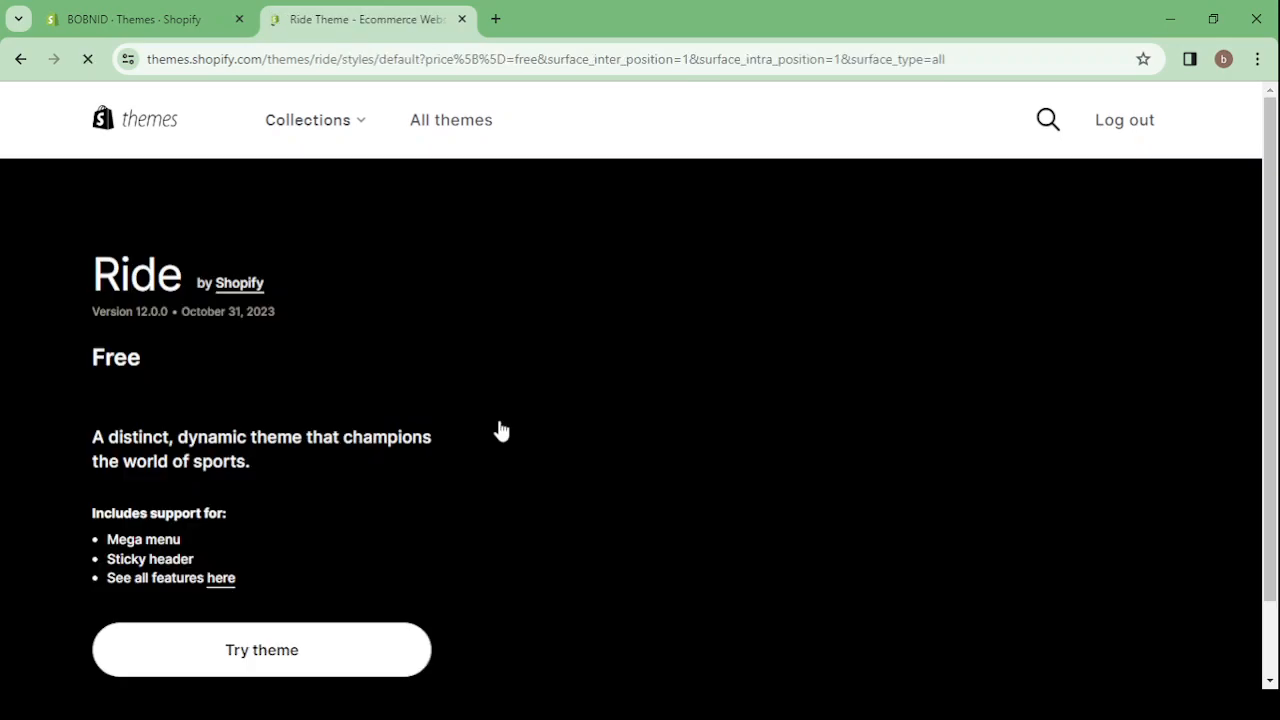
{"action": "scroll", "coordinate": [501, 430], "scroll_direction": "down", "scroll_amount": 3}
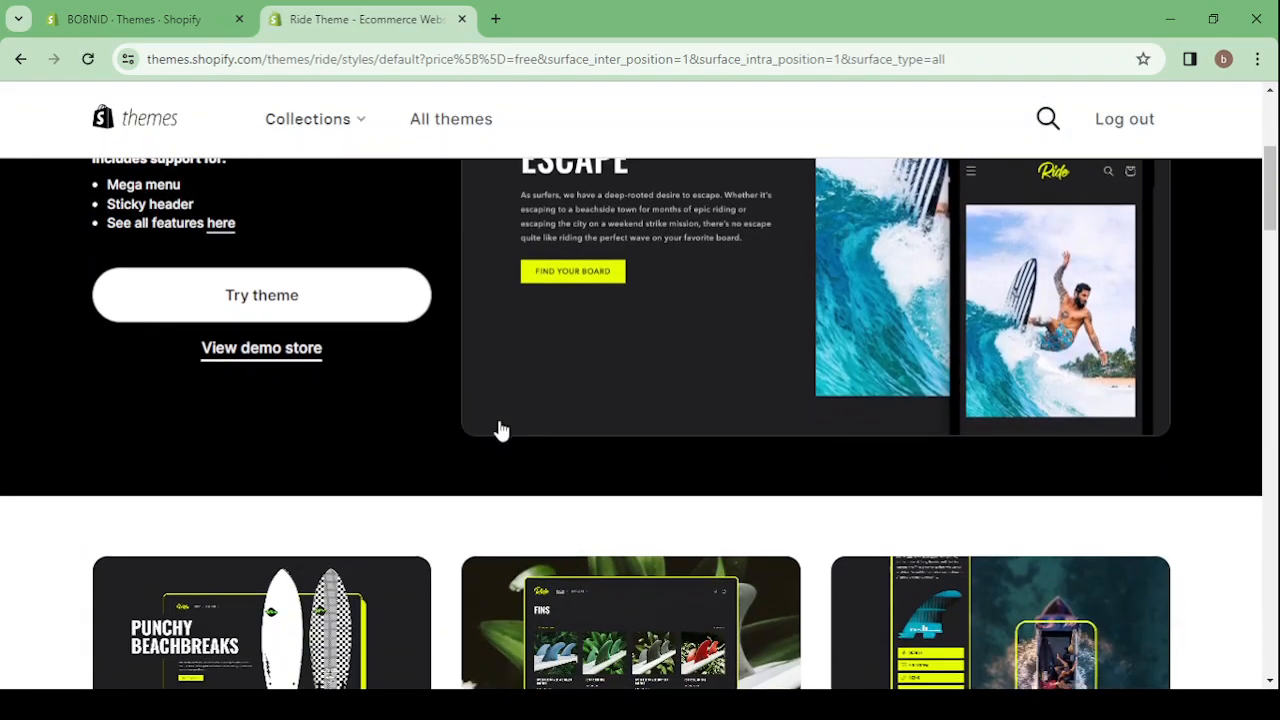
{"action": "left_click", "coordinate": [258, 360]}
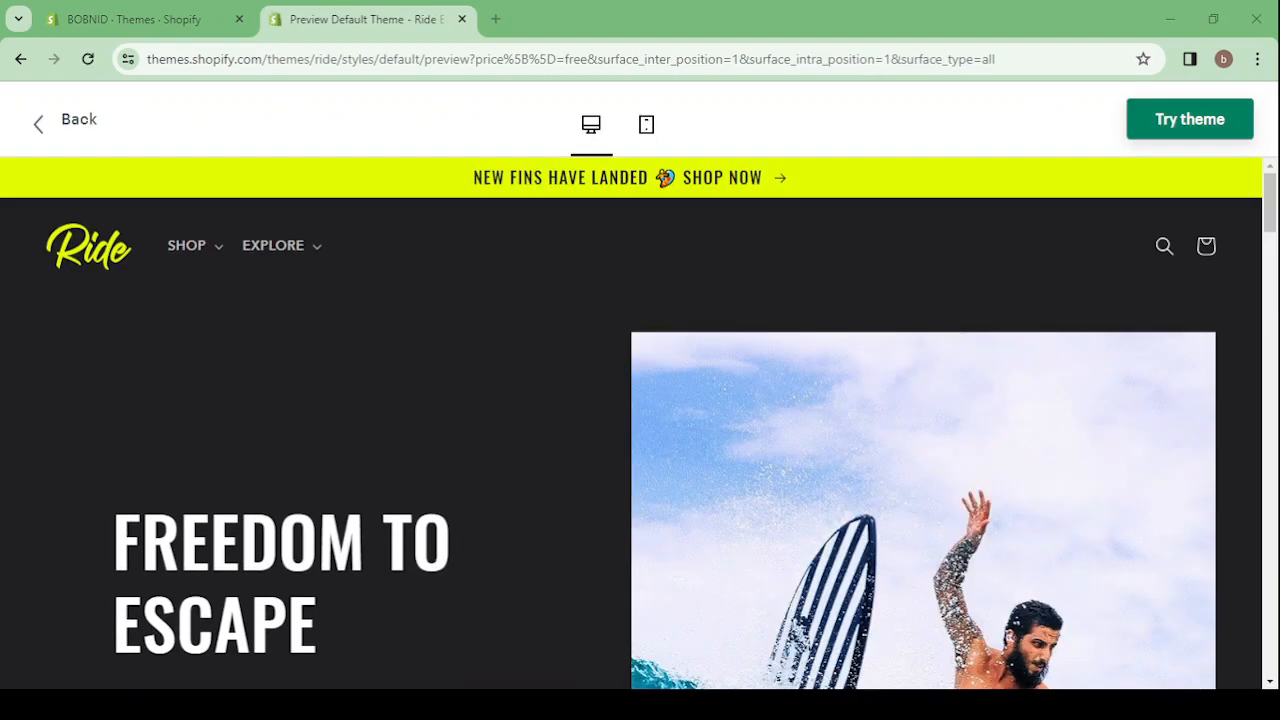
{"action": "scroll", "coordinate": [611, 514], "scroll_direction": "down", "scroll_amount": 5}
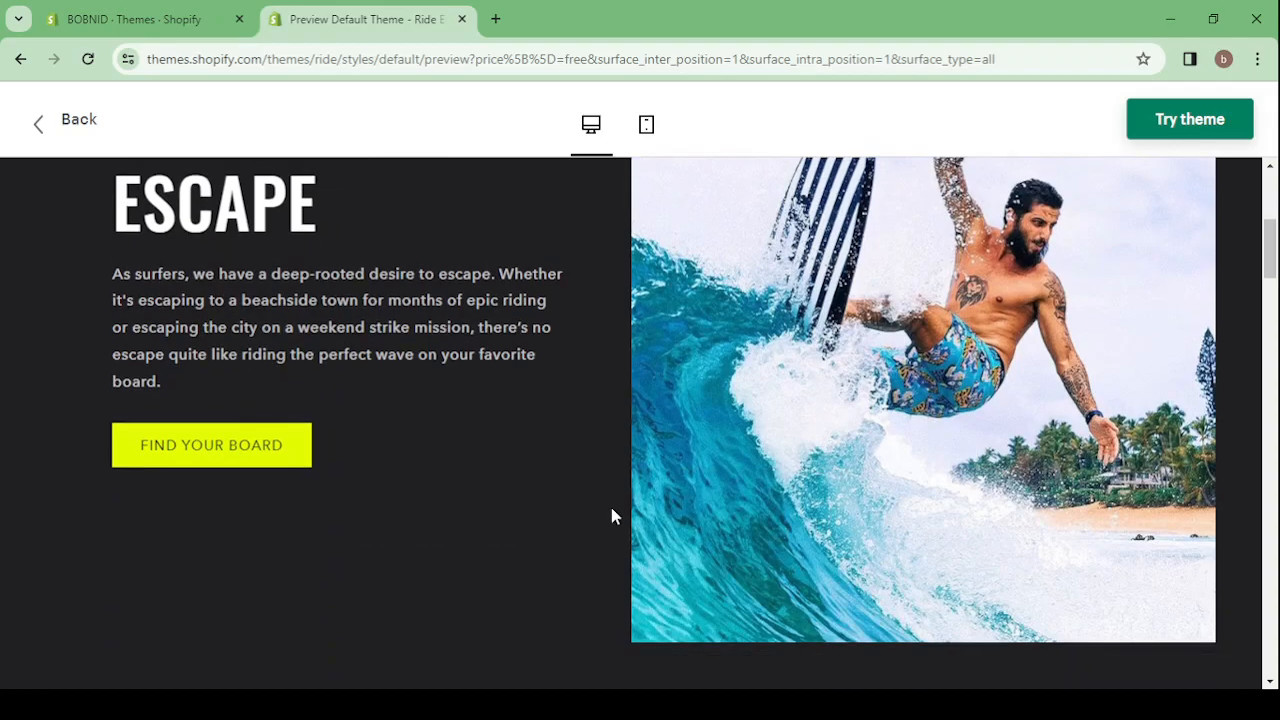
{"action": "scroll", "coordinate": [614, 517], "scroll_direction": "down", "scroll_amount": 10}
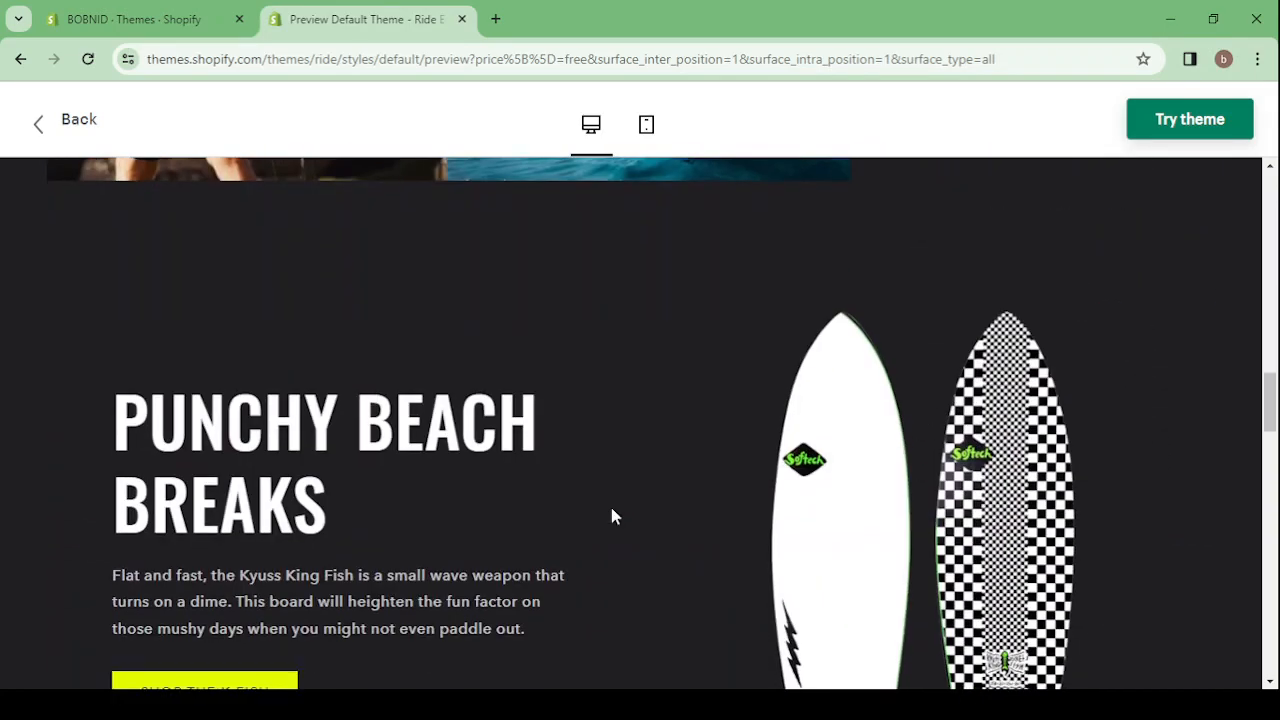
{"action": "scroll", "coordinate": [614, 517], "scroll_direction": "down", "scroll_amount": 3}
{"action": "scroll", "coordinate": [614, 517], "scroll_direction": "up", "scroll_amount": 10}
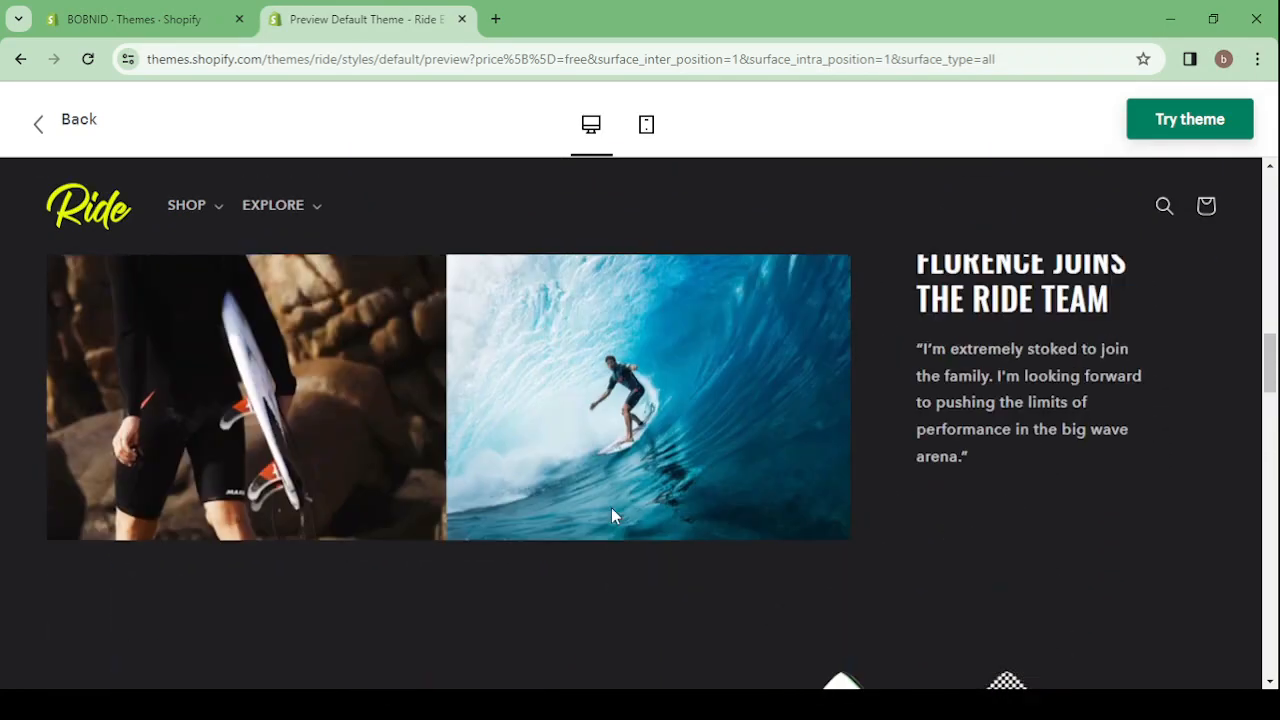
{"action": "scroll", "coordinate": [613, 515], "scroll_direction": "up", "scroll_amount": 1}
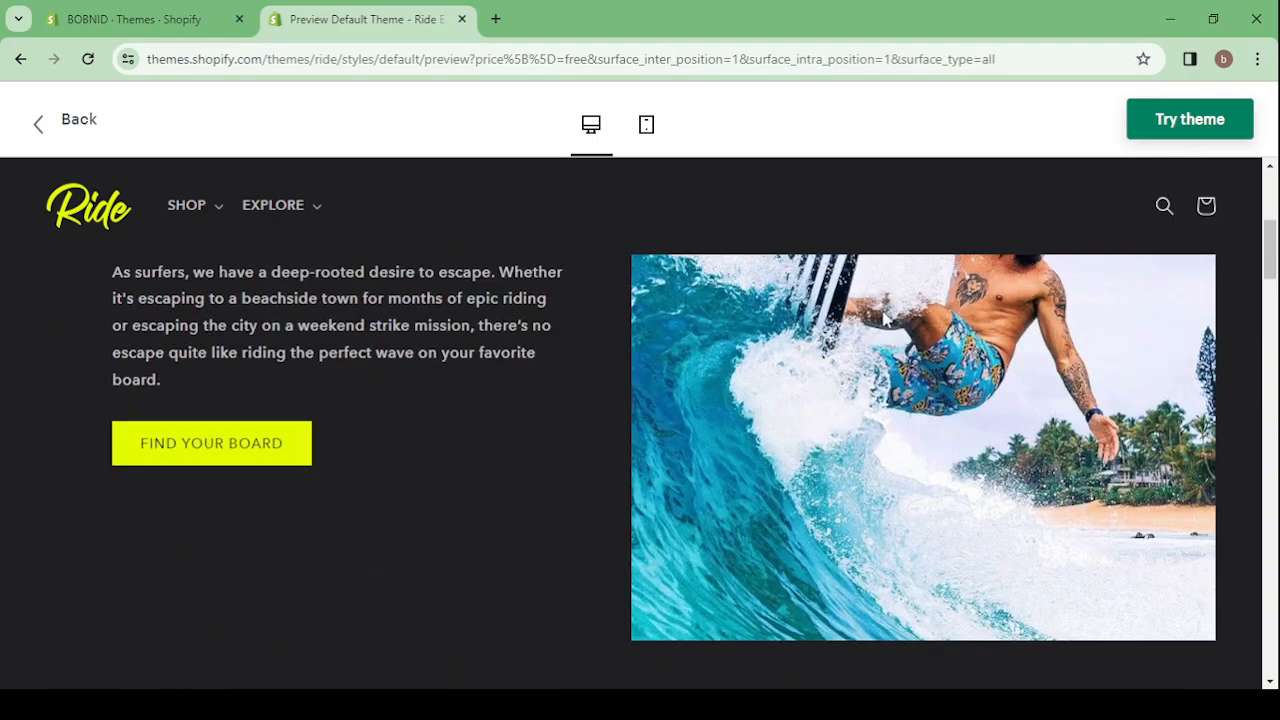
Add the Ride theme to the online store, close the old admin tab, and check the theme library
{"action": "left_click", "coordinate": [1196, 121]}
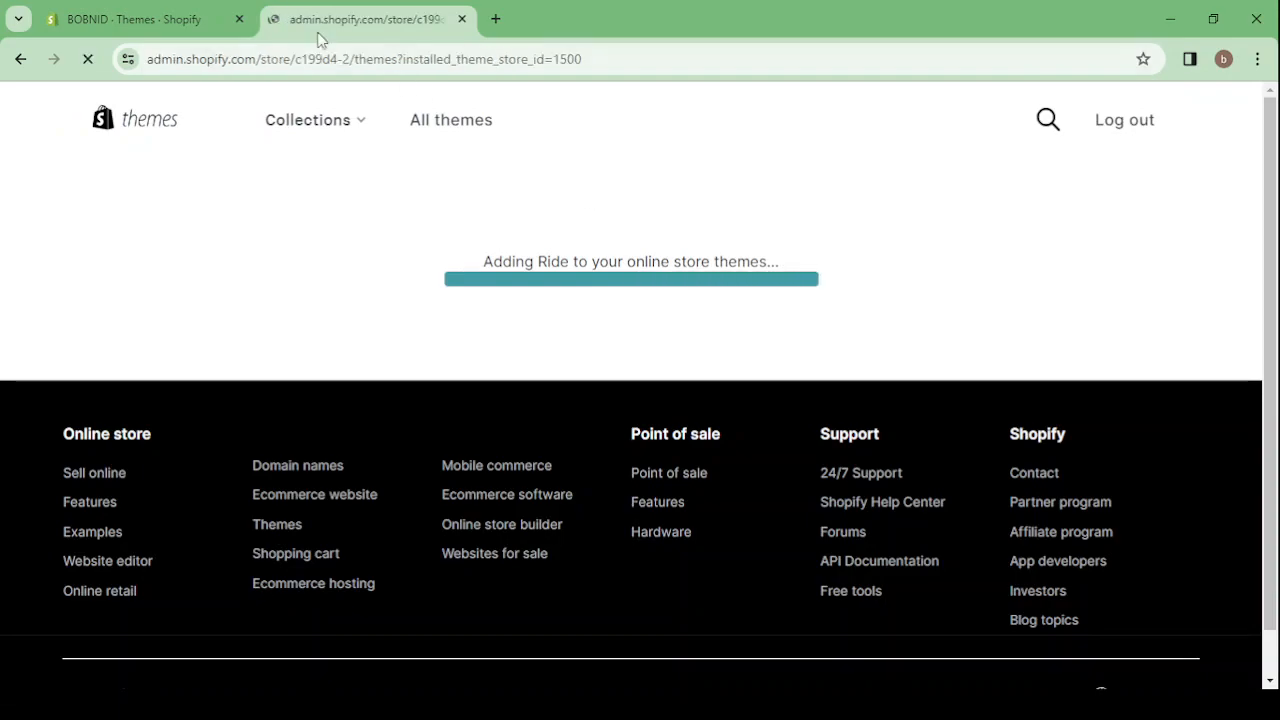
{"action": "left_click", "coordinate": [240, 20]}
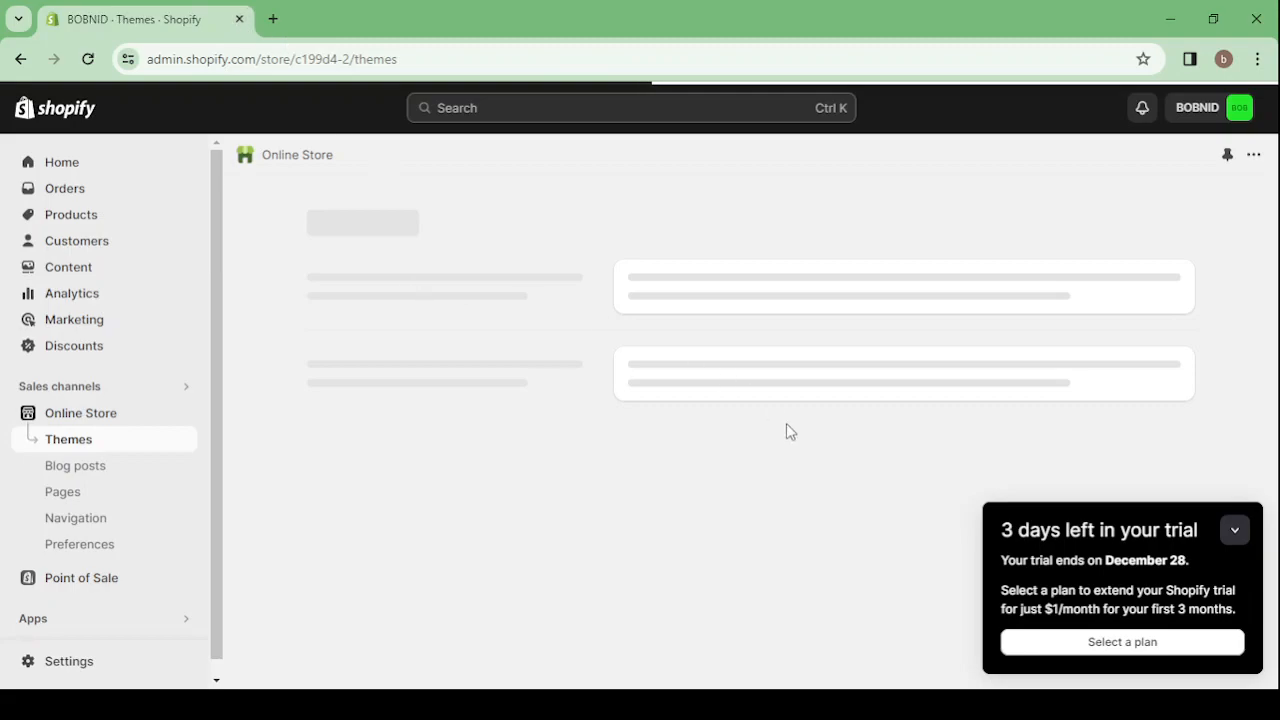
{"action": "left_click", "coordinate": [1231, 532]}
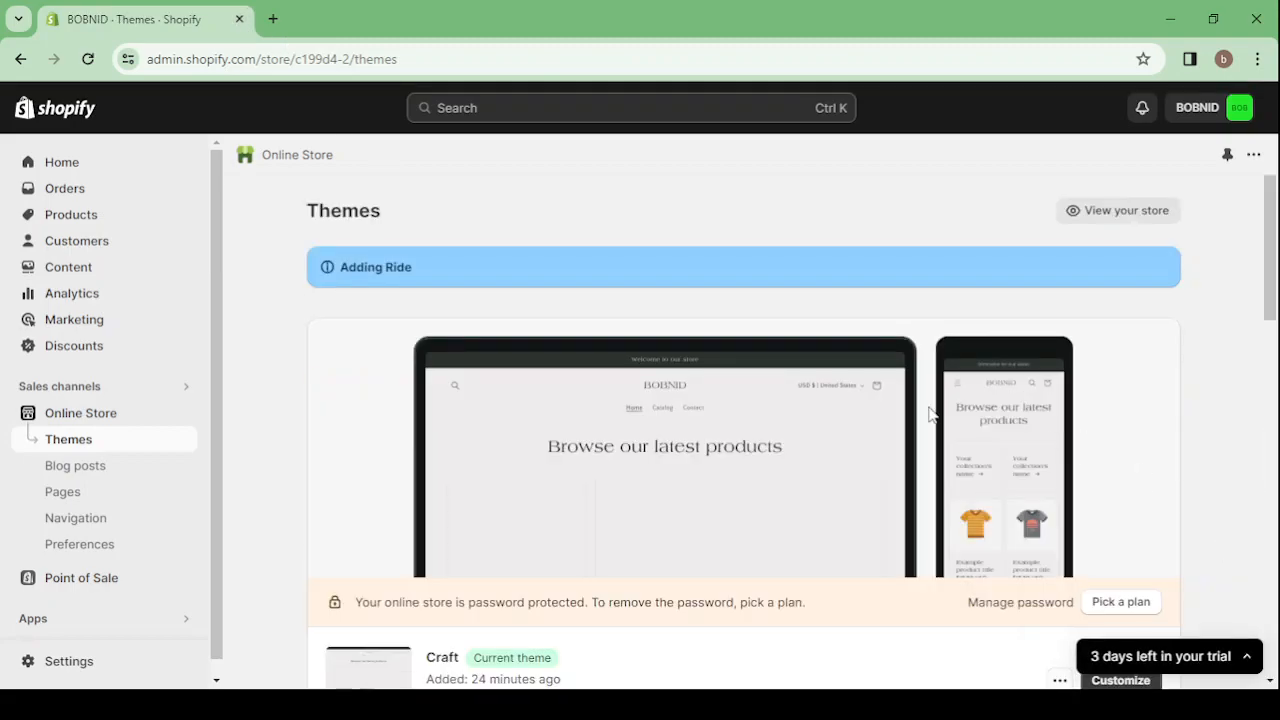
{"action": "scroll", "coordinate": [930, 413], "scroll_direction": "down", "scroll_amount": 2}
{"action": "scroll", "coordinate": [930, 413], "scroll_direction": "down", "scroll_amount": 5}
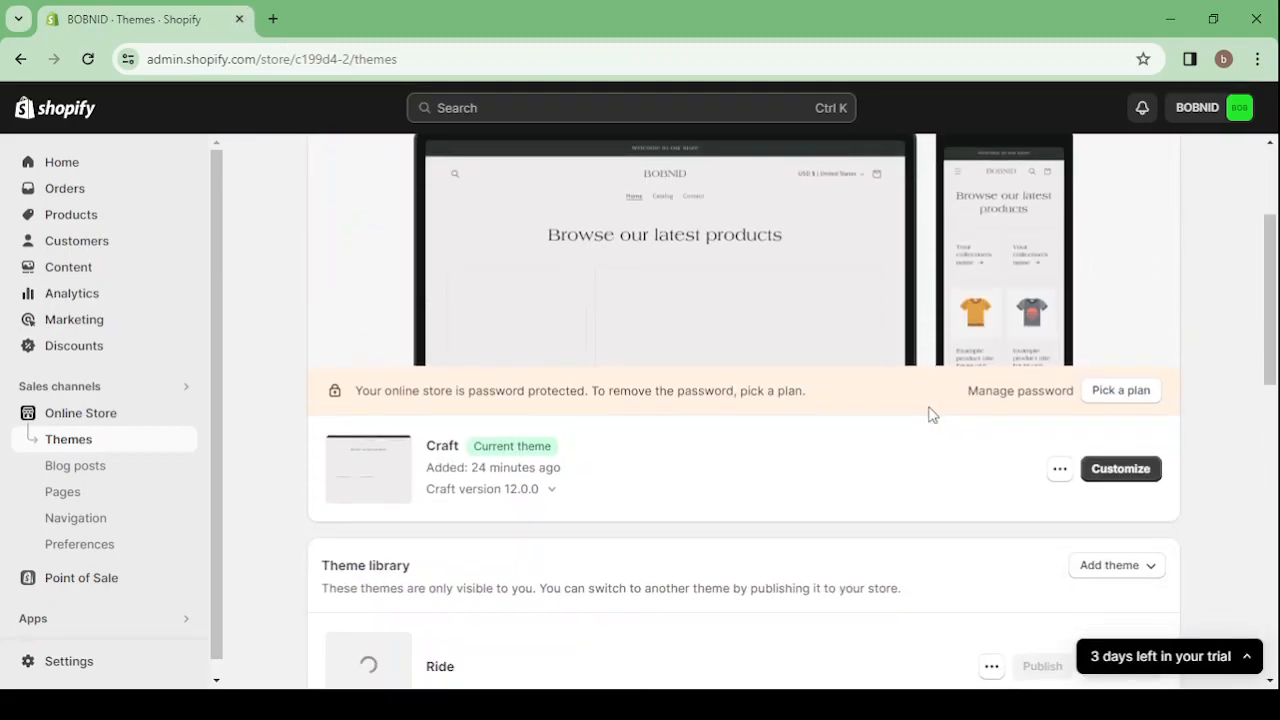
Publish the Ride theme from the theme library as the store's current theme and check its preview
{"action": "scroll", "coordinate": [930, 413], "scroll_direction": "down", "scroll_amount": 1}
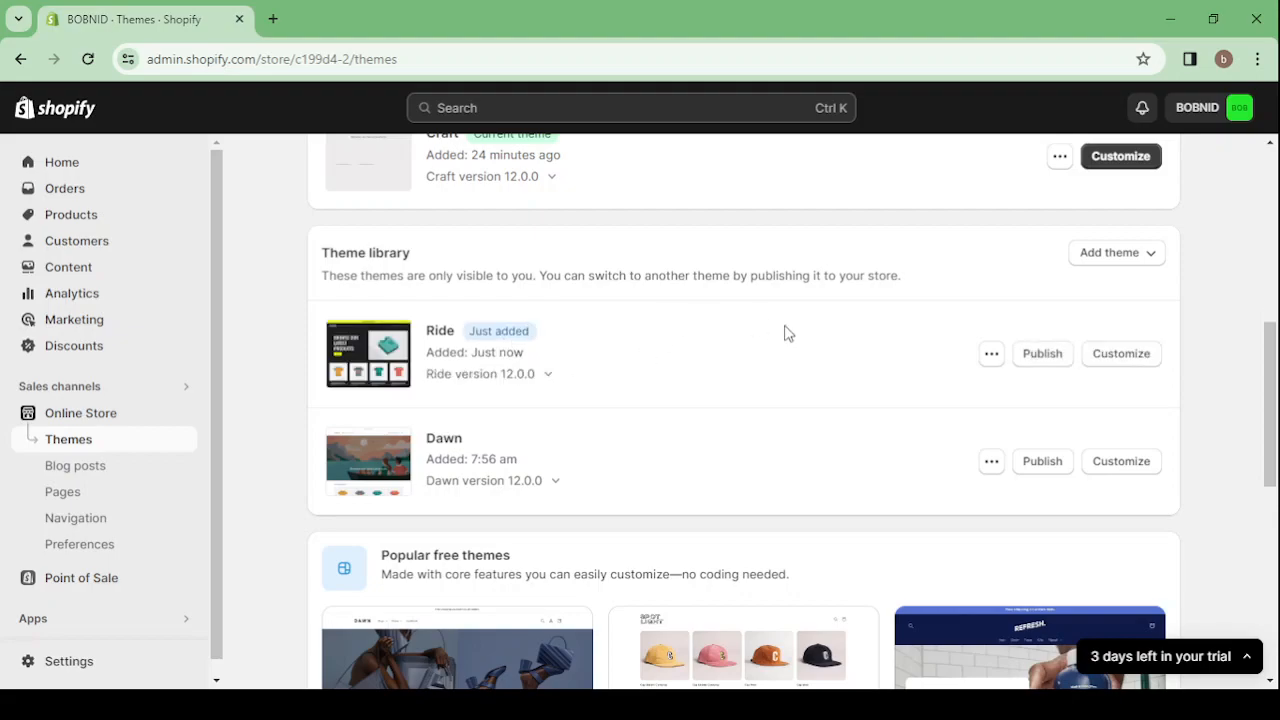
{"action": "left_click", "coordinate": [1043, 357]}
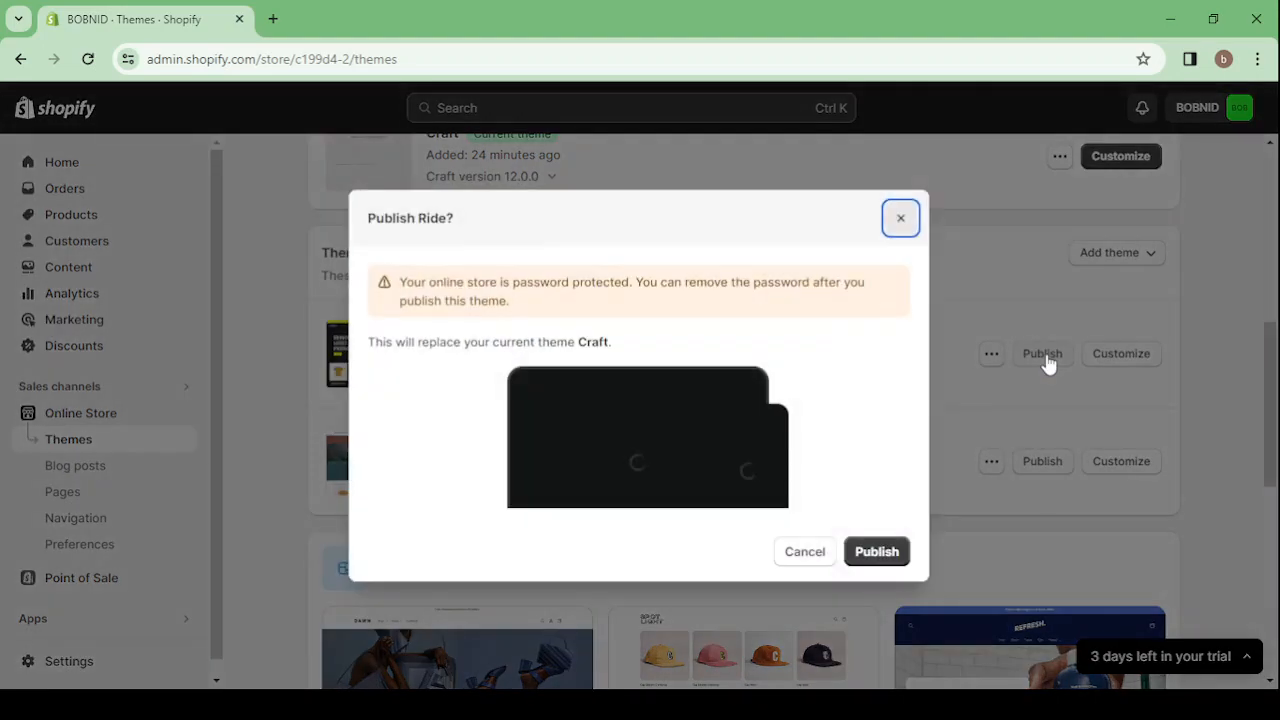
{"action": "left_click", "coordinate": [877, 553]}
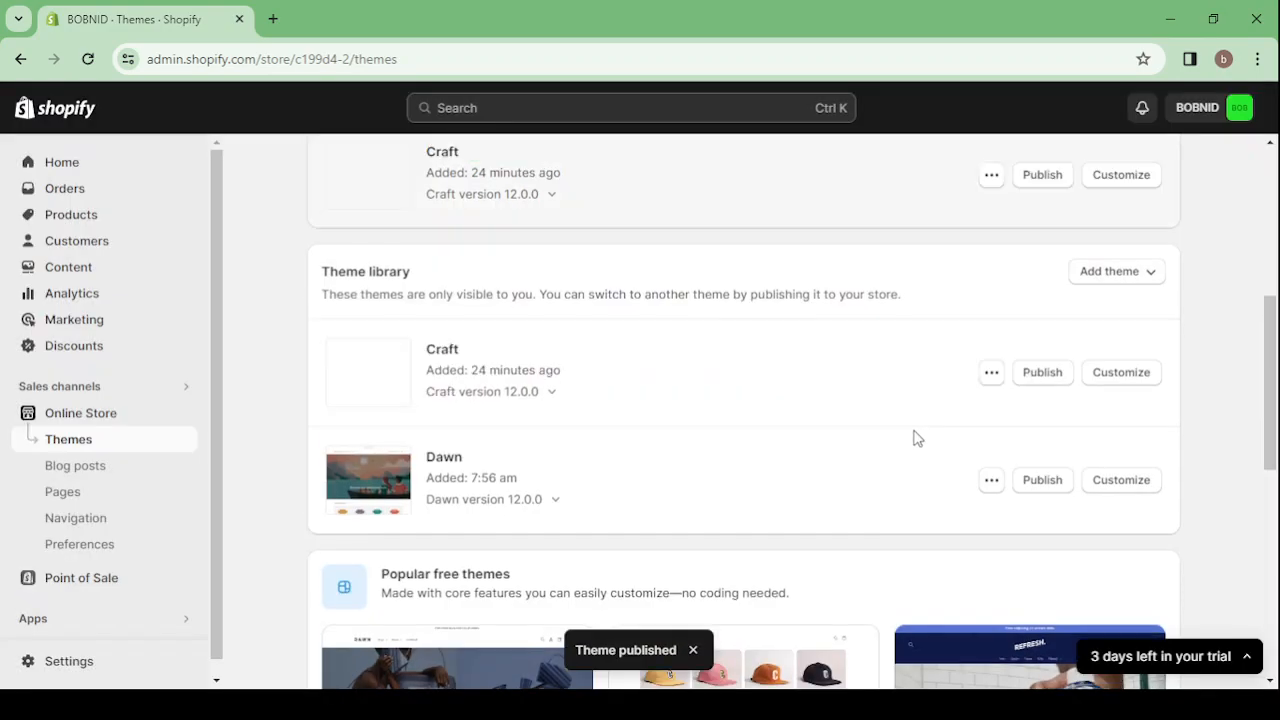
{"action": "scroll", "coordinate": [815, 300], "scroll_direction": "up", "scroll_amount": 2}
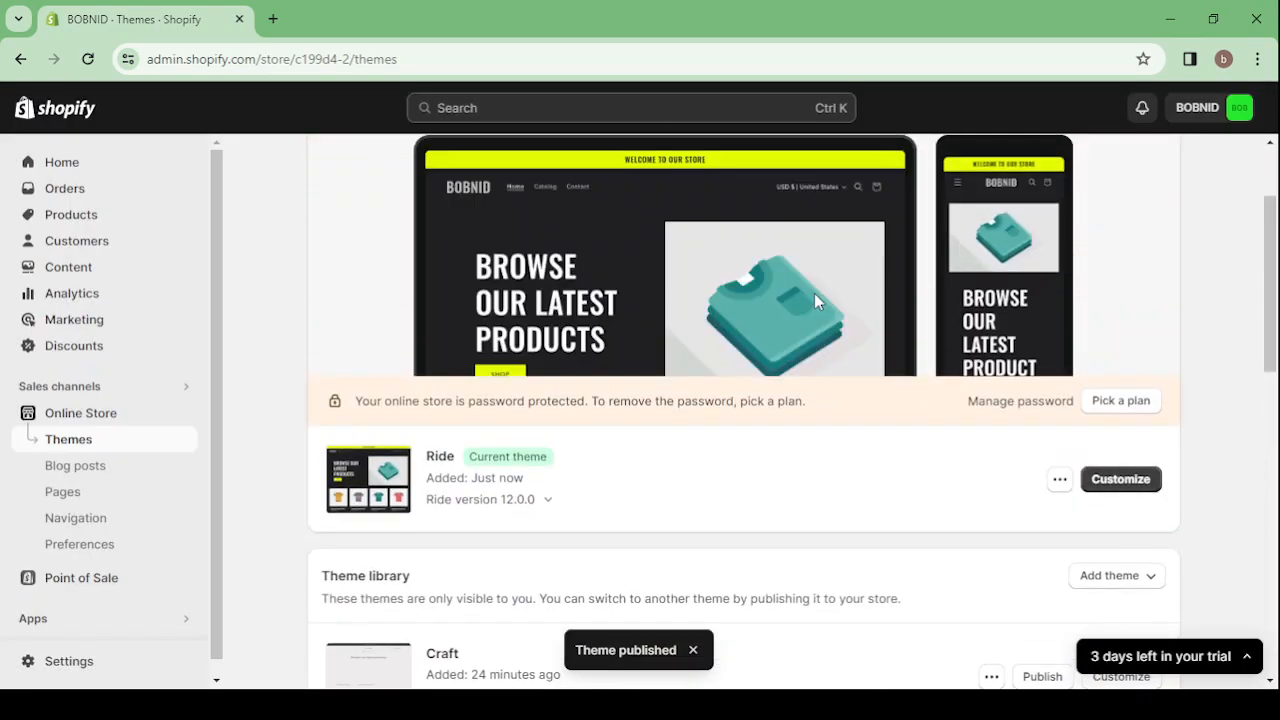
{"action": "scroll", "coordinate": [770, 277], "scroll_direction": "up", "scroll_amount": 2}
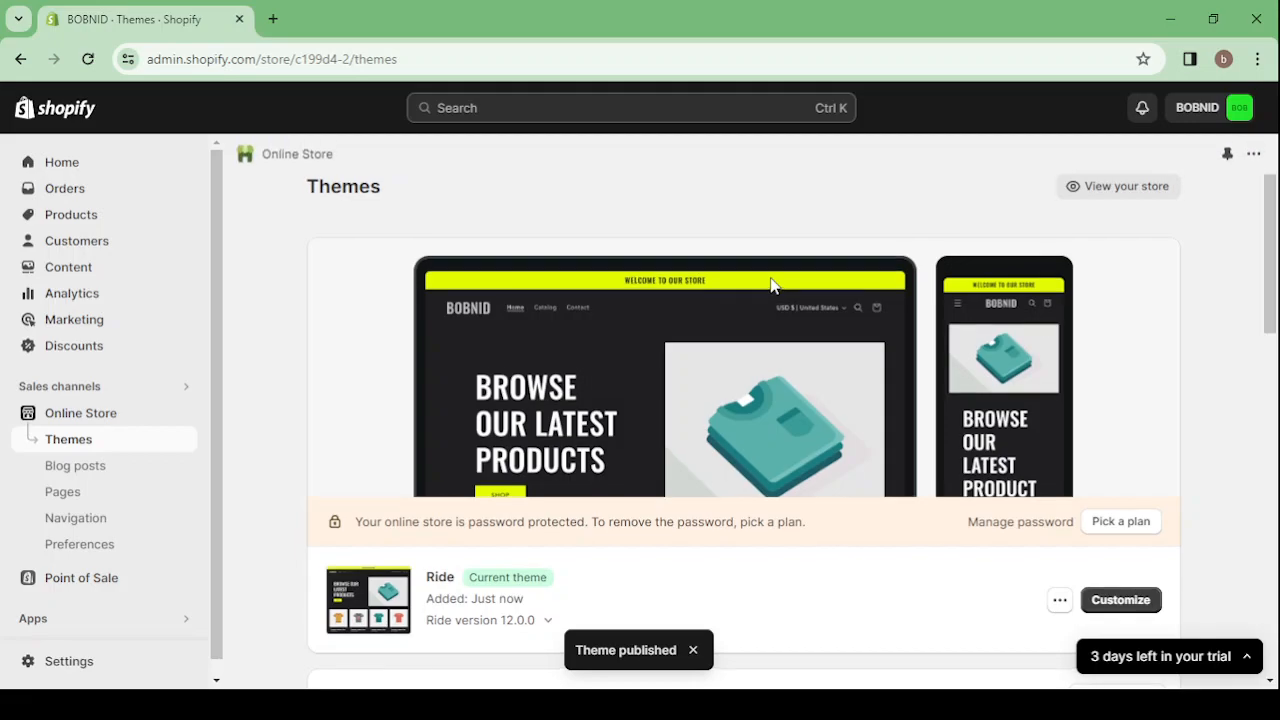
Open the Ride theme for customization and look over the home page preview and its list of sections
{"action": "left_click", "coordinate": [1110, 602]}
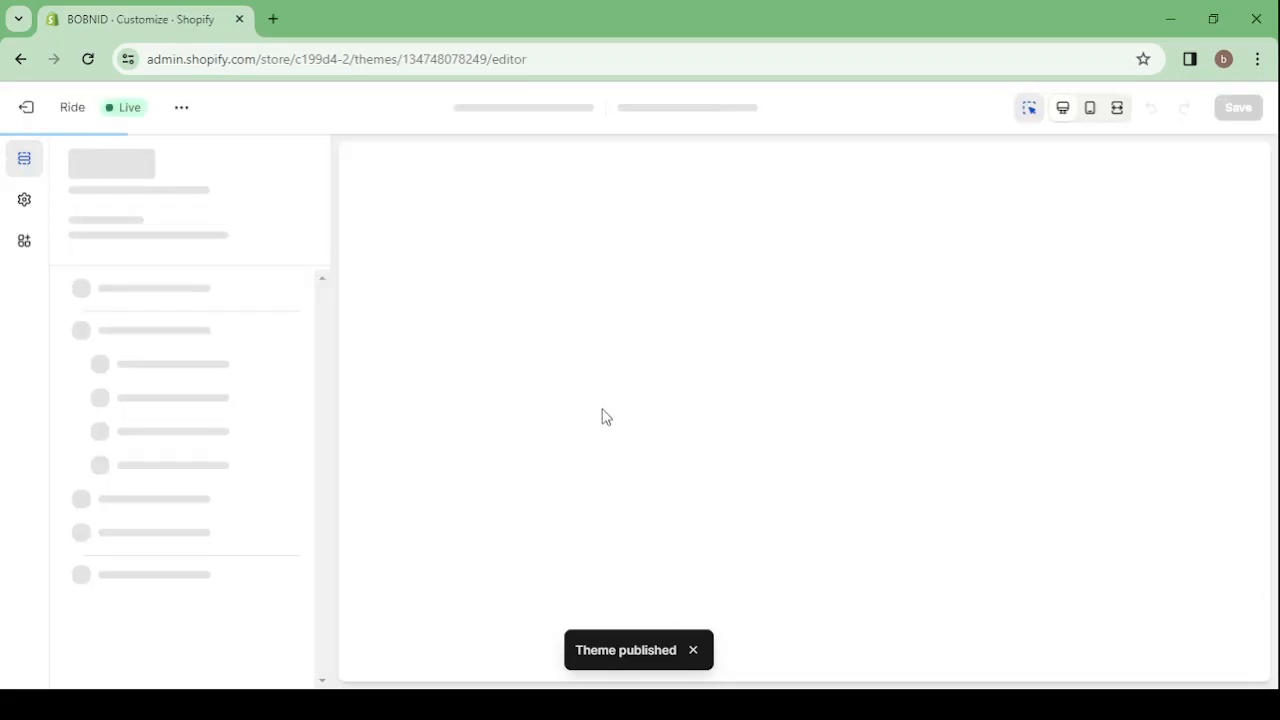
{"action": "scroll", "coordinate": [684, 420], "scroll_direction": "down", "scroll_amount": 3}
{"action": "scroll", "coordinate": [684, 420], "scroll_direction": "down", "scroll_amount": 2}
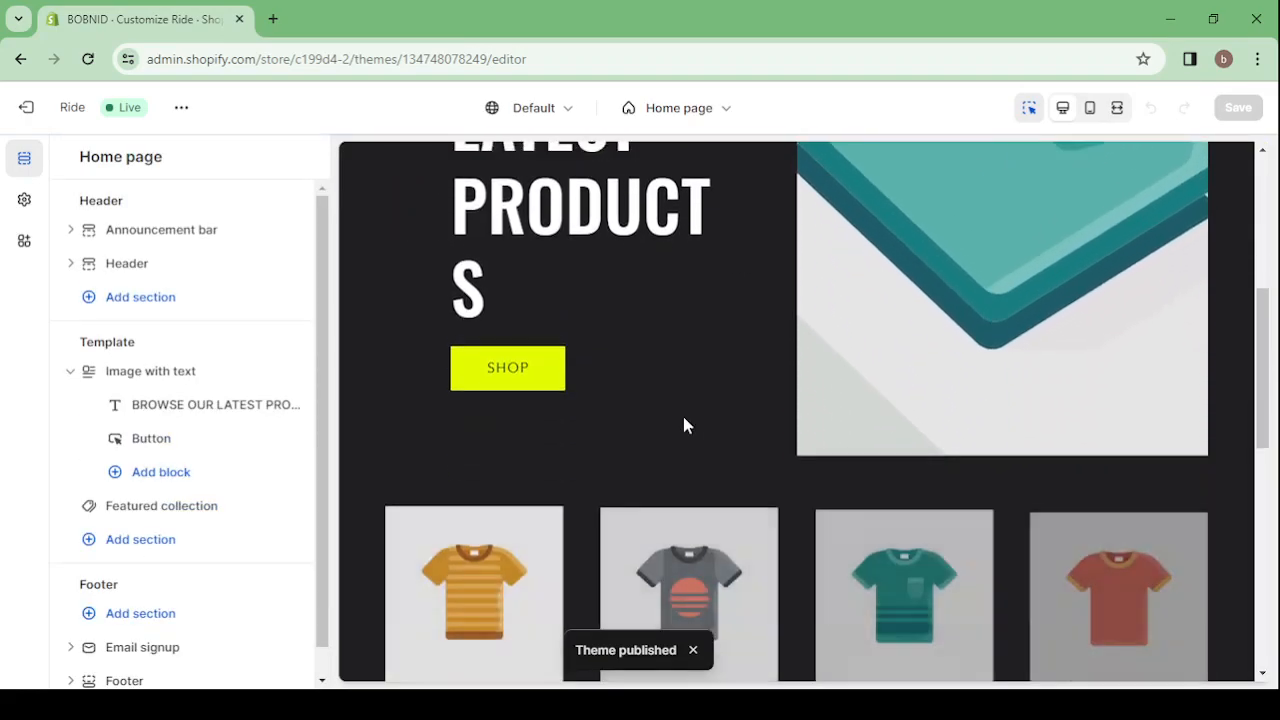
{"action": "scroll", "coordinate": [684, 420], "scroll_direction": "up", "scroll_amount": 5}
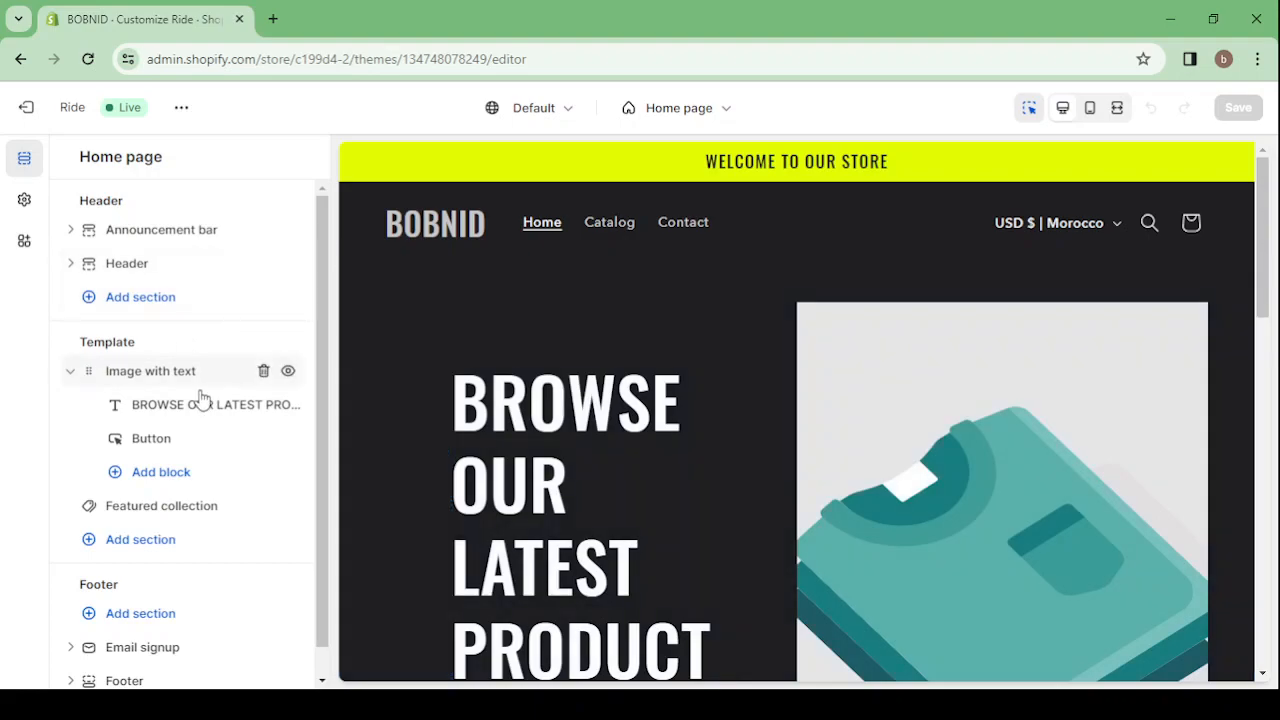
{"action": "scroll", "coordinate": [201, 400], "scroll_direction": "down", "scroll_amount": 2}
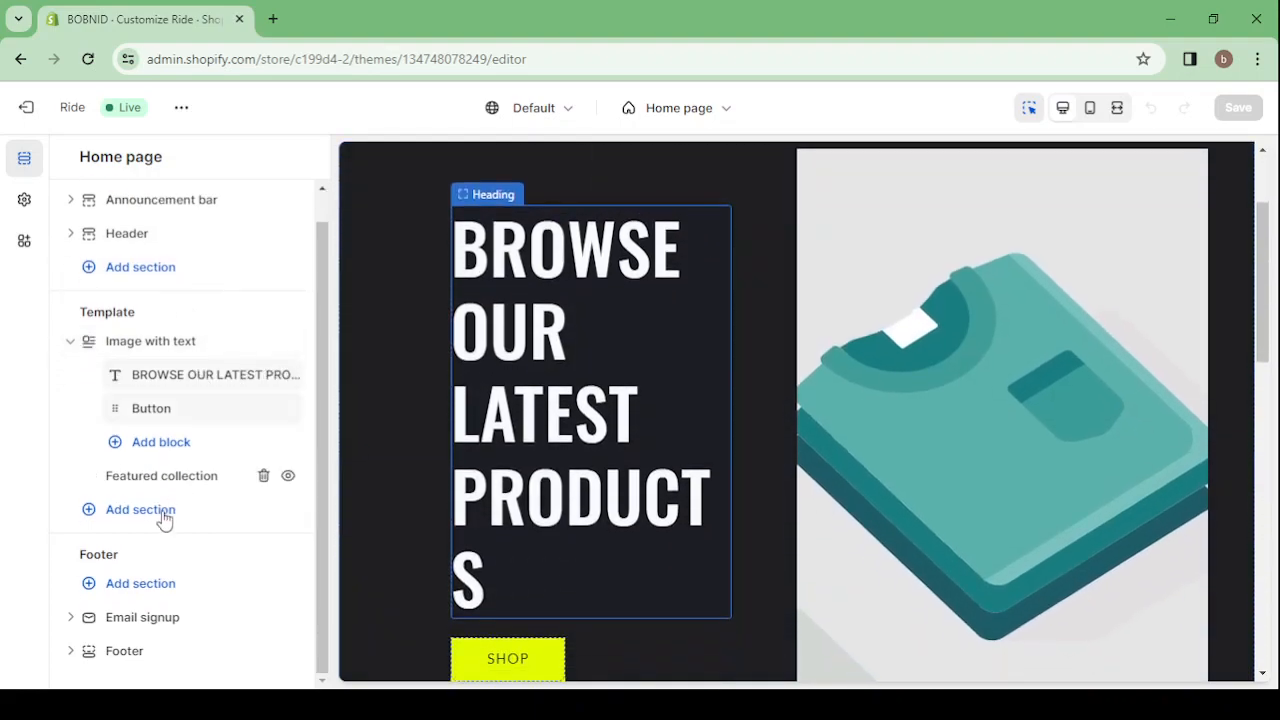
{"action": "scroll", "coordinate": [177, 406], "scroll_direction": "up", "scroll_amount": 2}
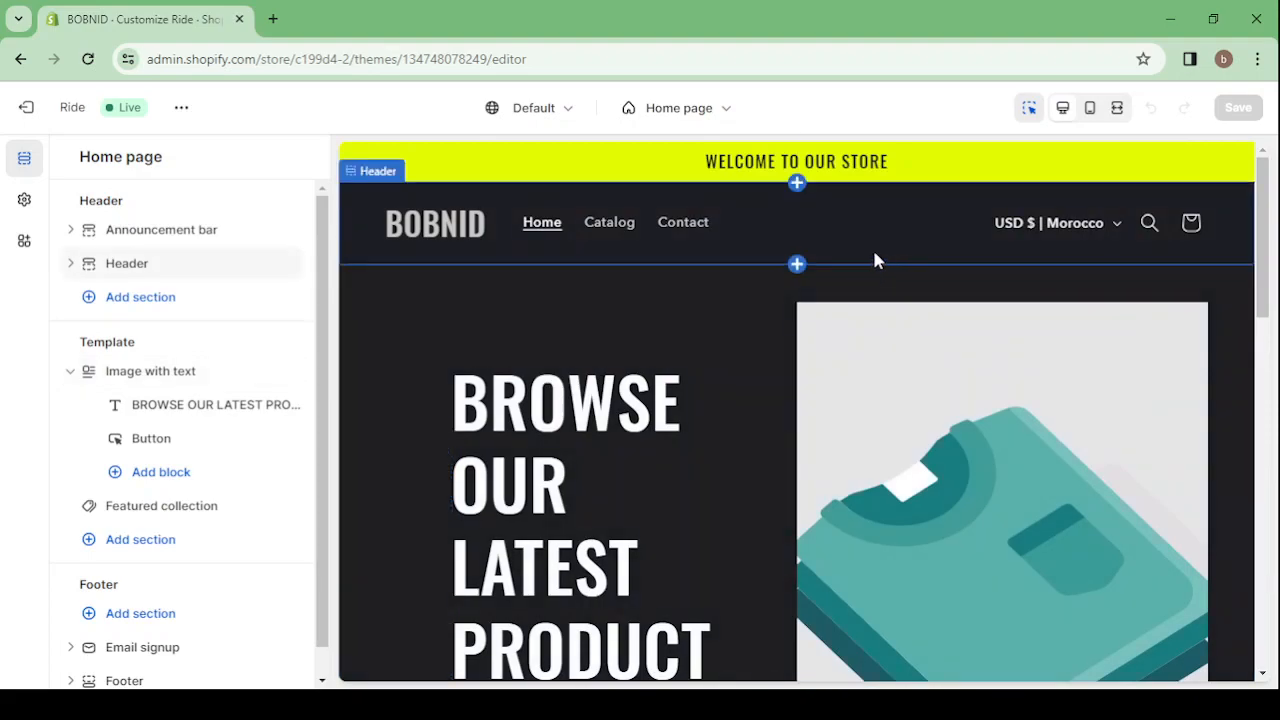
Turn on auto-rotating announcements for the announcement bar and set them to change every 4 seconds
{"action": "left_click", "coordinate": [680, 173]}
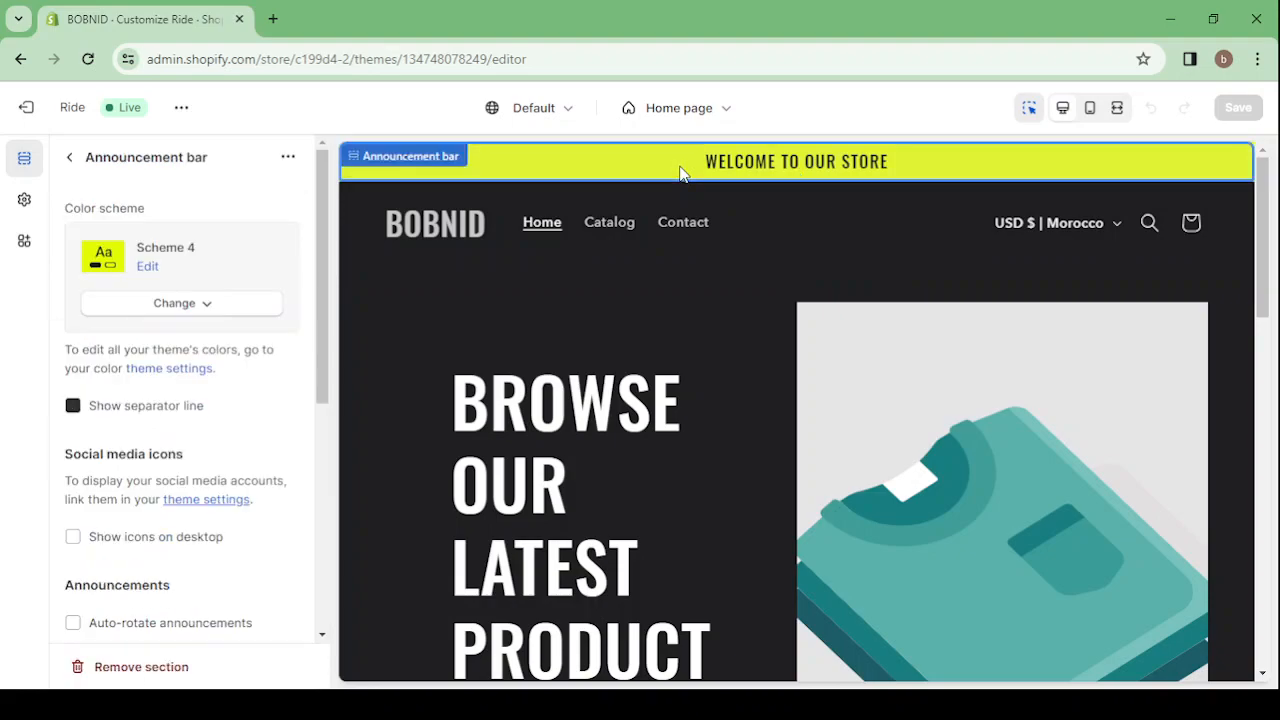
{"action": "scroll", "coordinate": [195, 415], "scroll_direction": "down", "scroll_amount": 5}
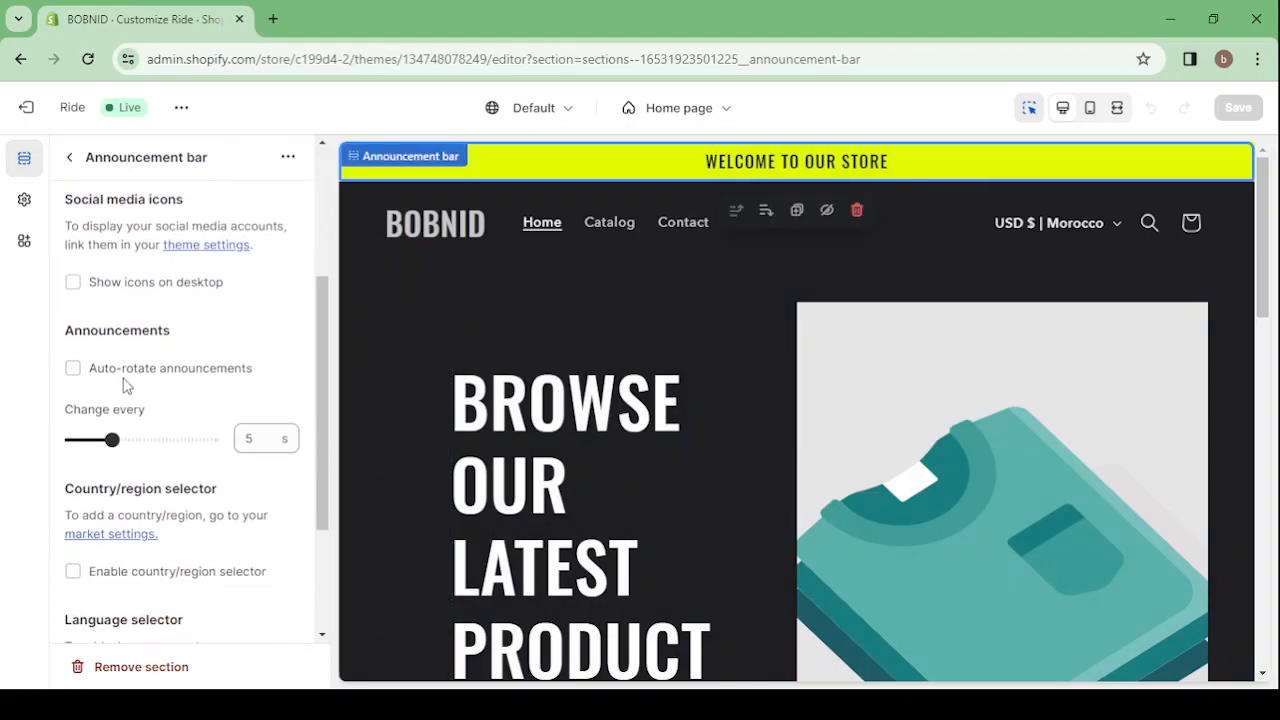
{"action": "left_click", "coordinate": [72, 372]}
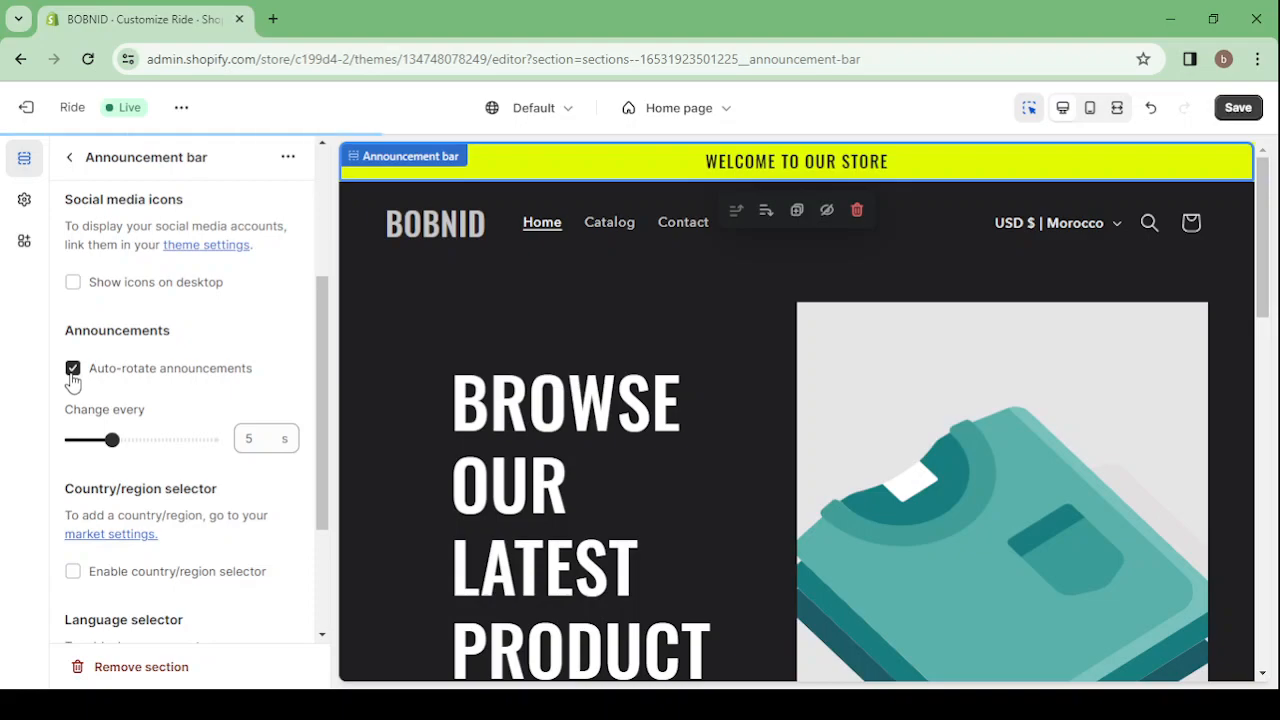
{"action": "left_click", "coordinate": [262, 436]}
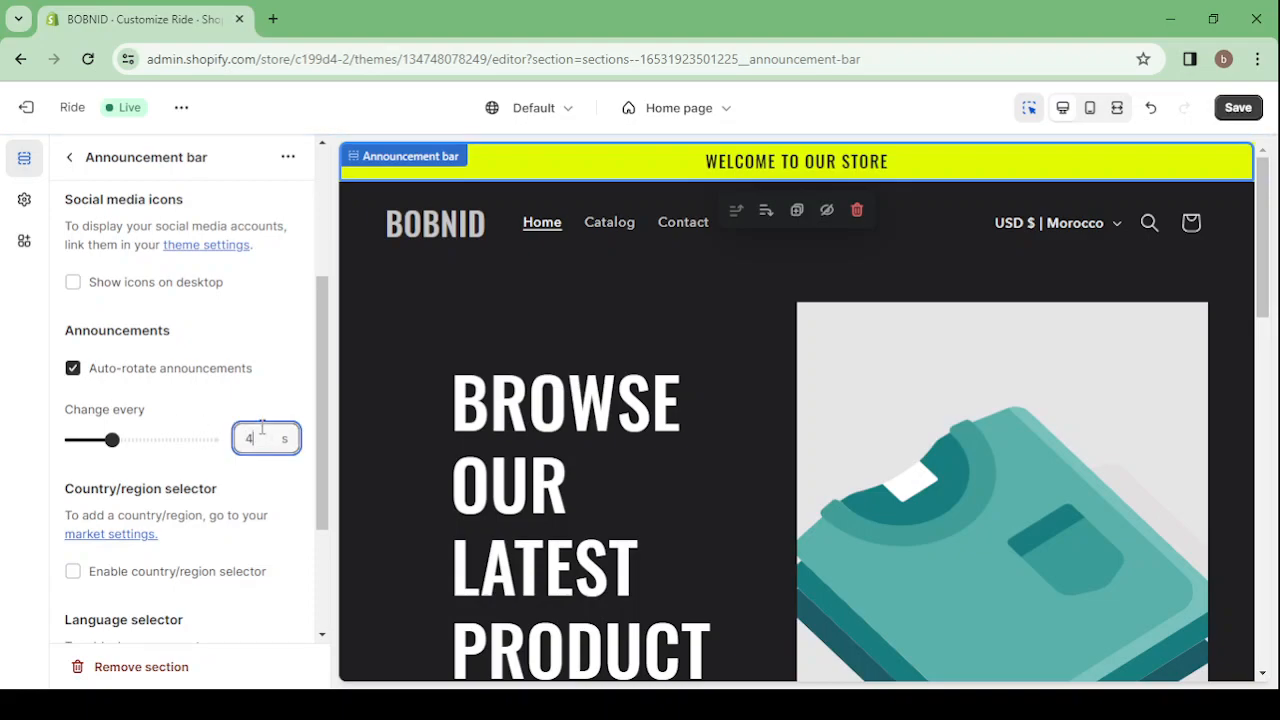
{"action": "left_click", "coordinate": [75, 160]}
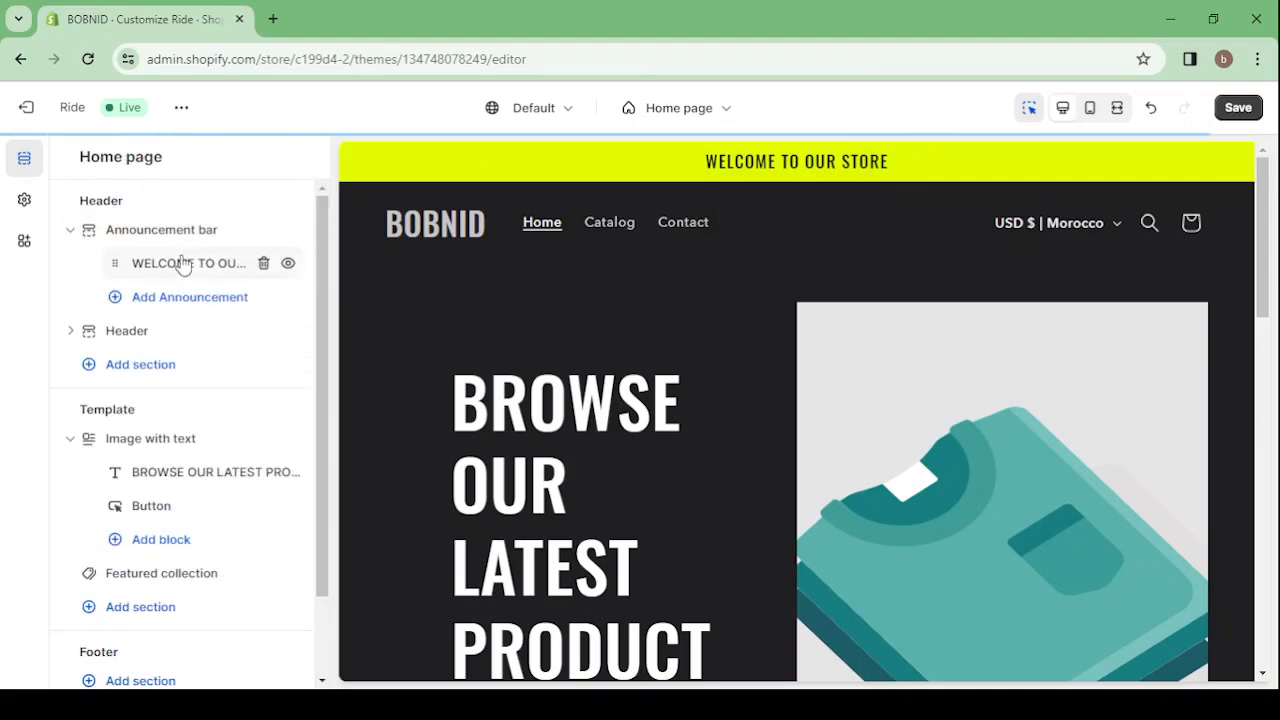
Replace the existing announcement's text in the announcement bar with "Free Shipping Worldwide"
{"action": "left_click", "coordinate": [182, 263]}
{"action": "triple_click", "coordinate": [172, 236]}
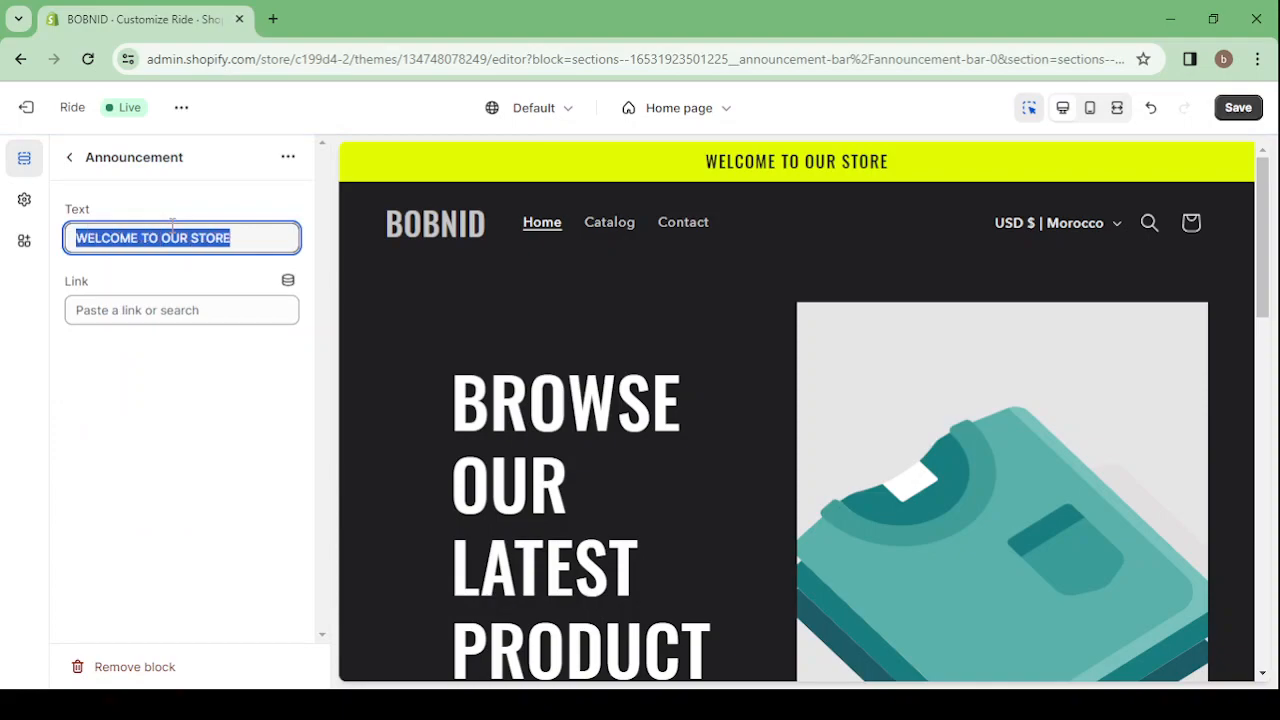
{"action": "type", "text": "Free Sh"}
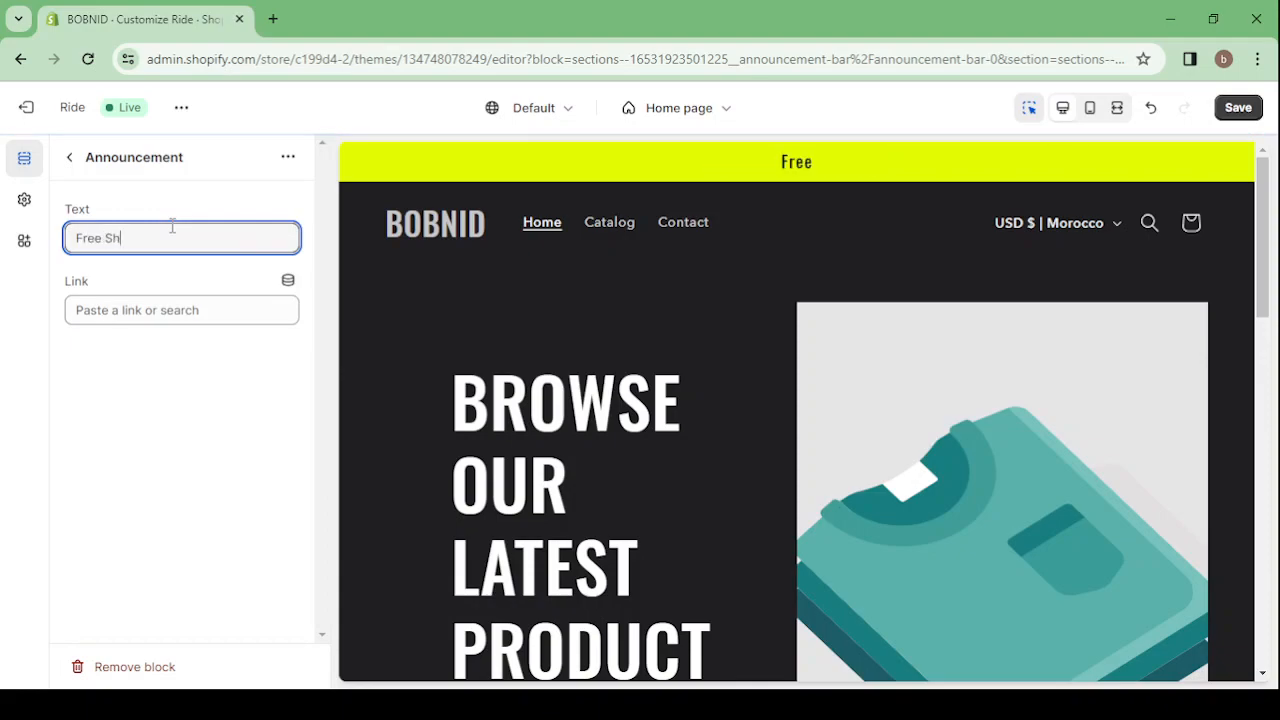
{"action": "type", "text": "ipping"}
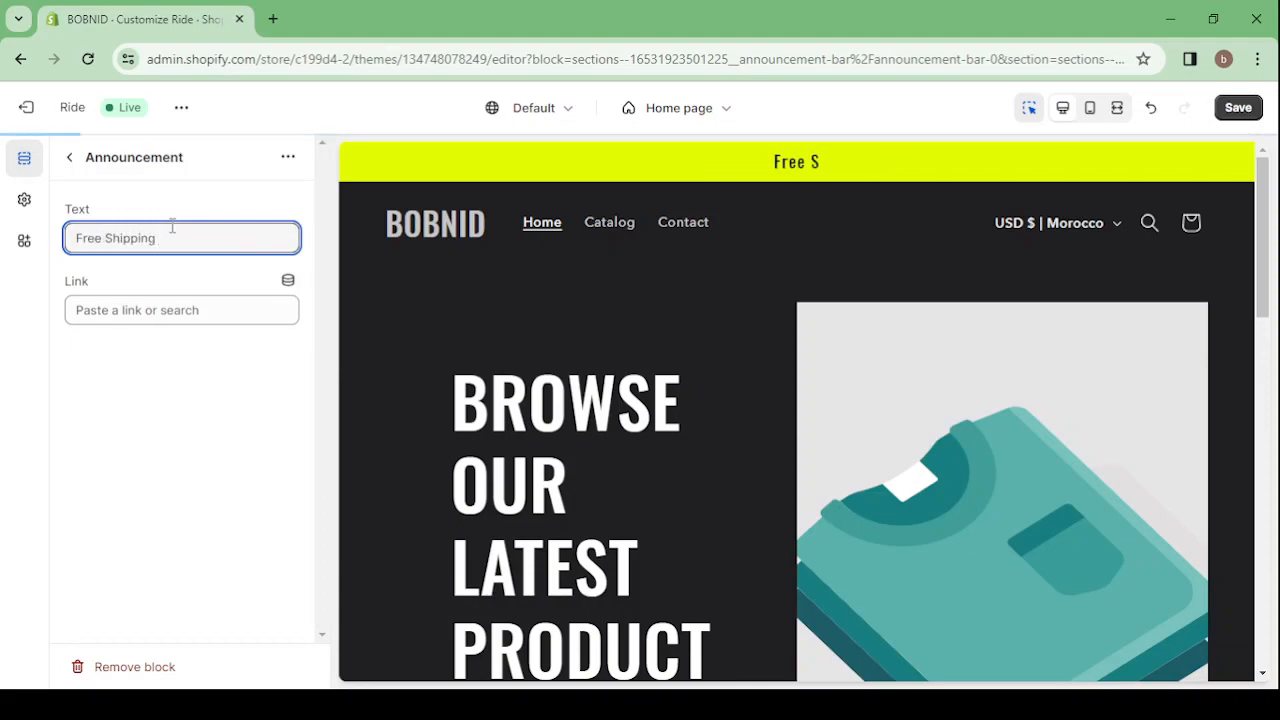
{"action": "type", "text": " W"}
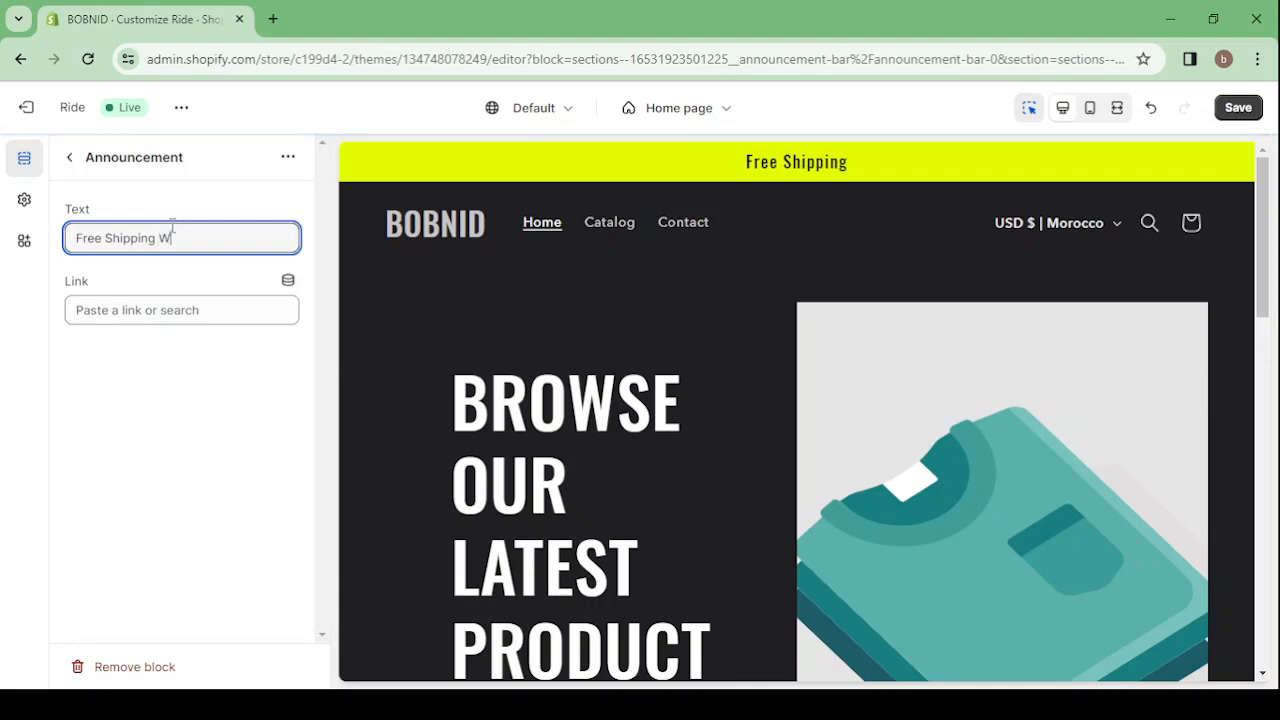
{"action": "type", "text": "or"}
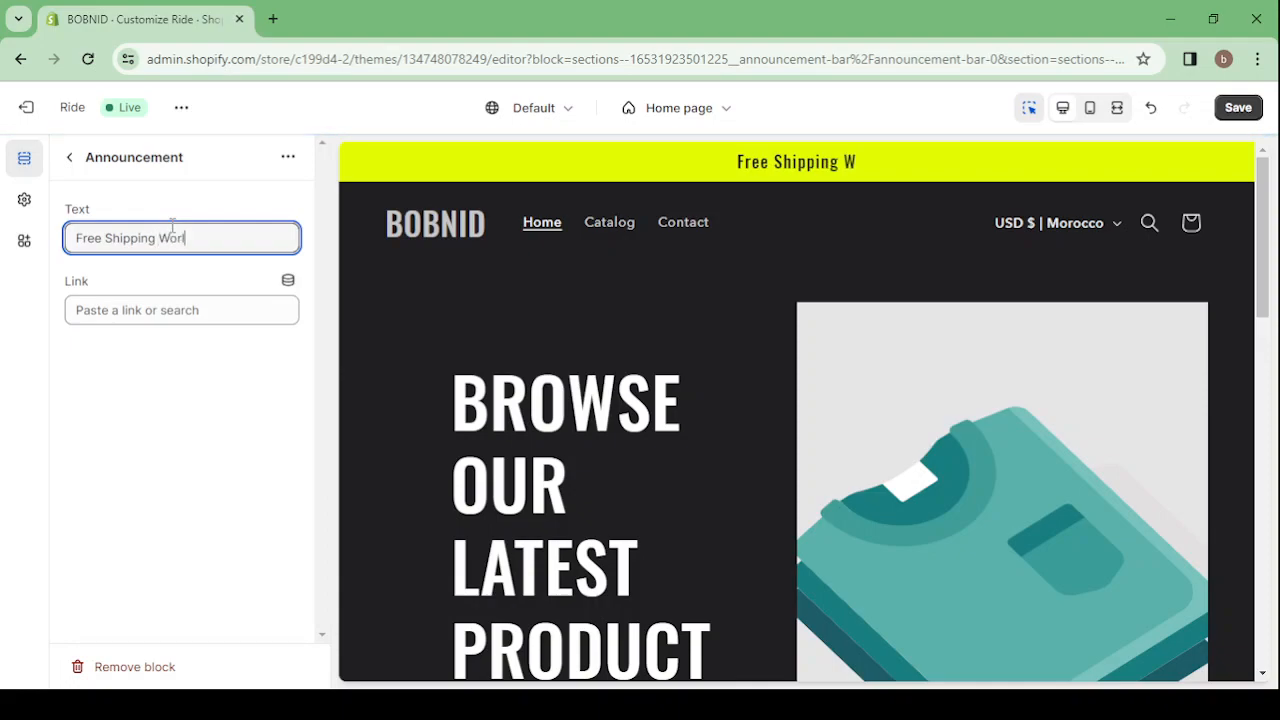
{"action": "type", "text": "ldwide"}
{"action": "left_click", "coordinate": [69, 157]}
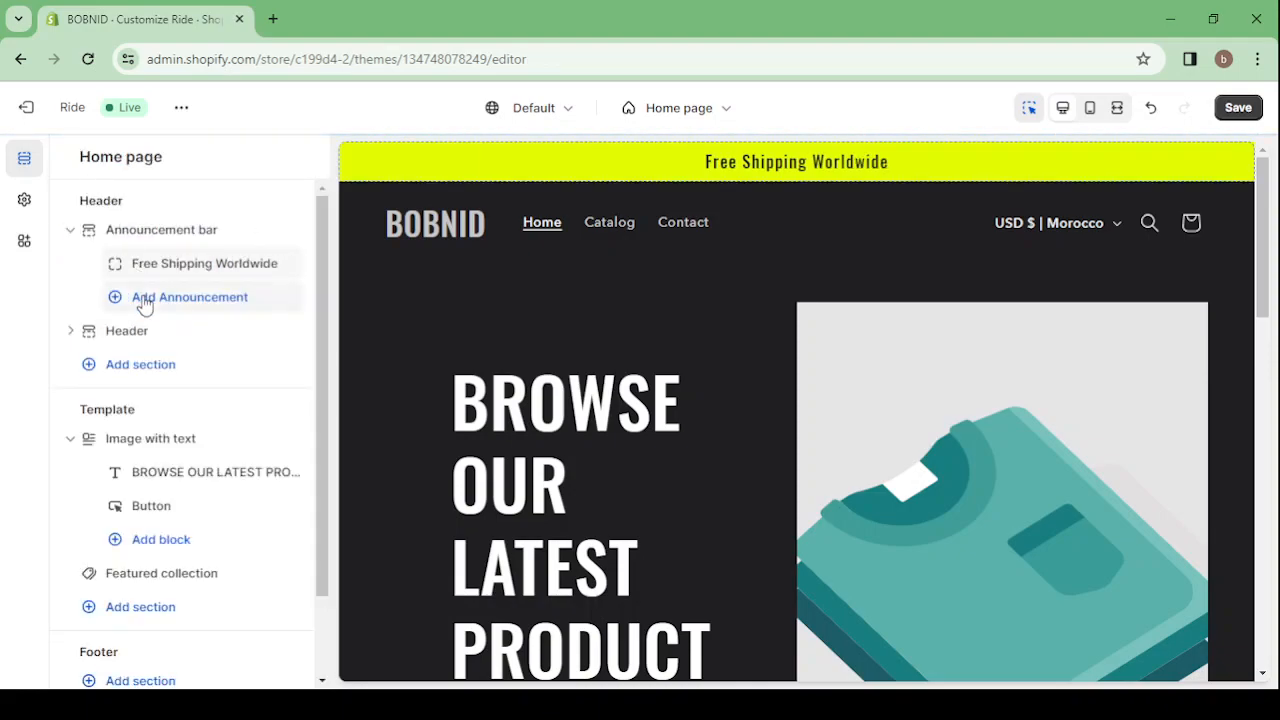
Add a second announcement to the announcement bar with the text "50% Off Today Only"
{"action": "left_click", "coordinate": [145, 299]}
{"action": "left_click", "coordinate": [152, 300]}
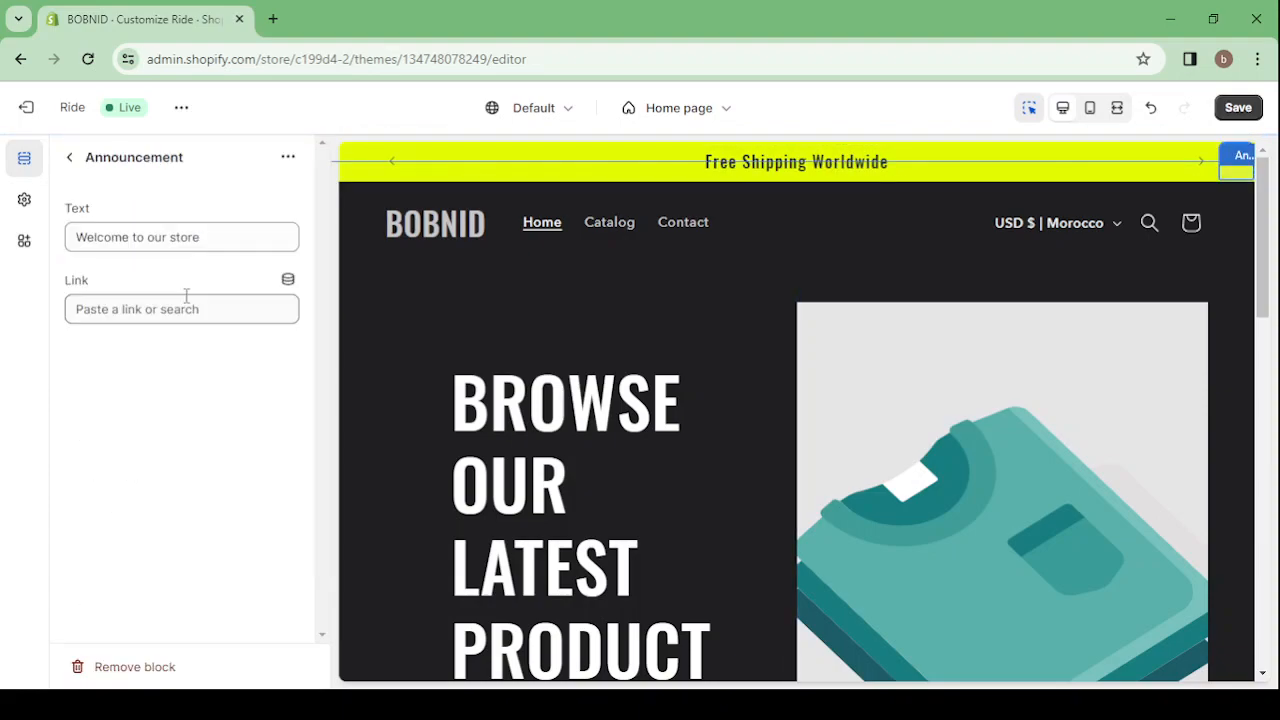
{"action": "triple_click", "coordinate": [119, 240]}
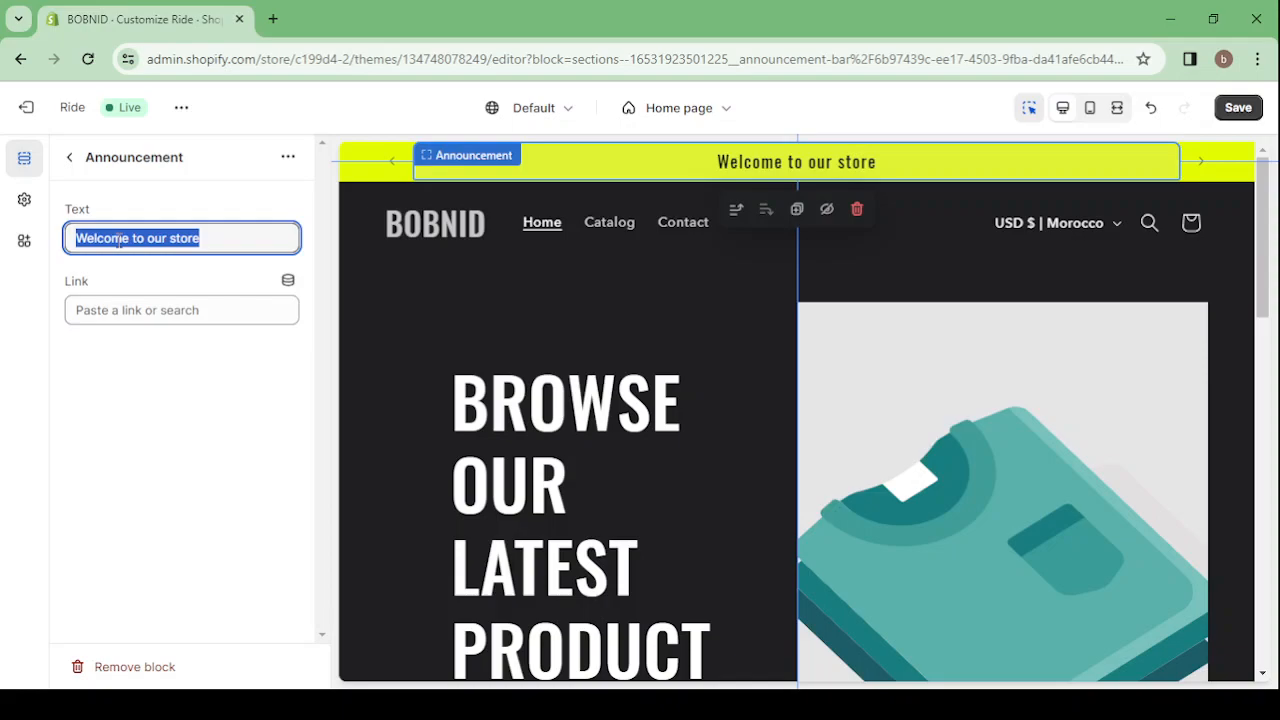
{"action": "type", "text": "50"}
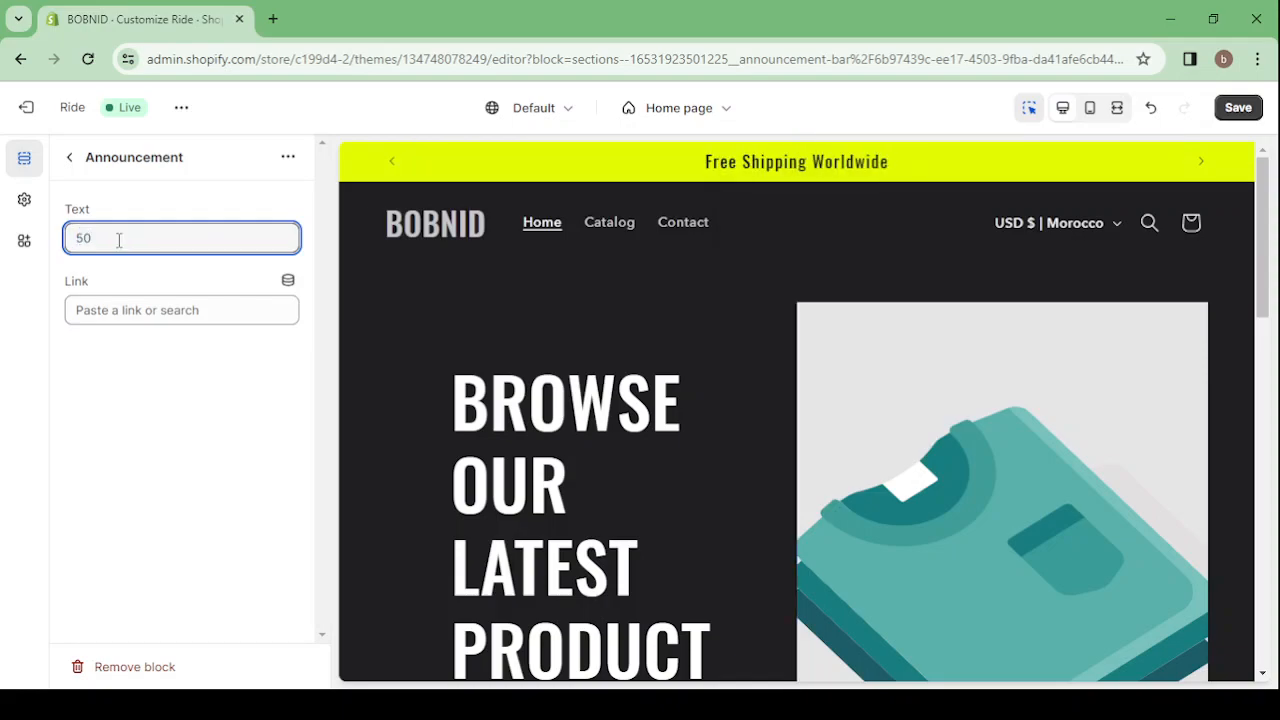
{"action": "type", "text": "%"}
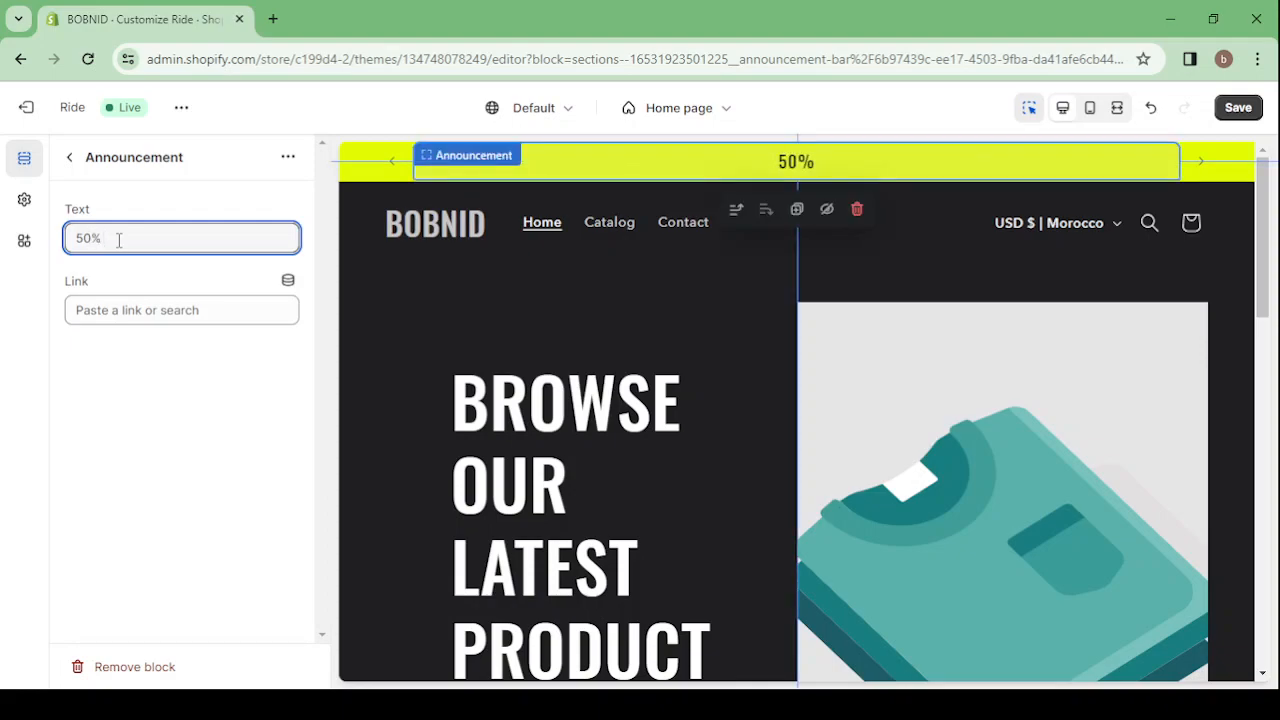
{"action": "type", "text": " Off Today Only"}
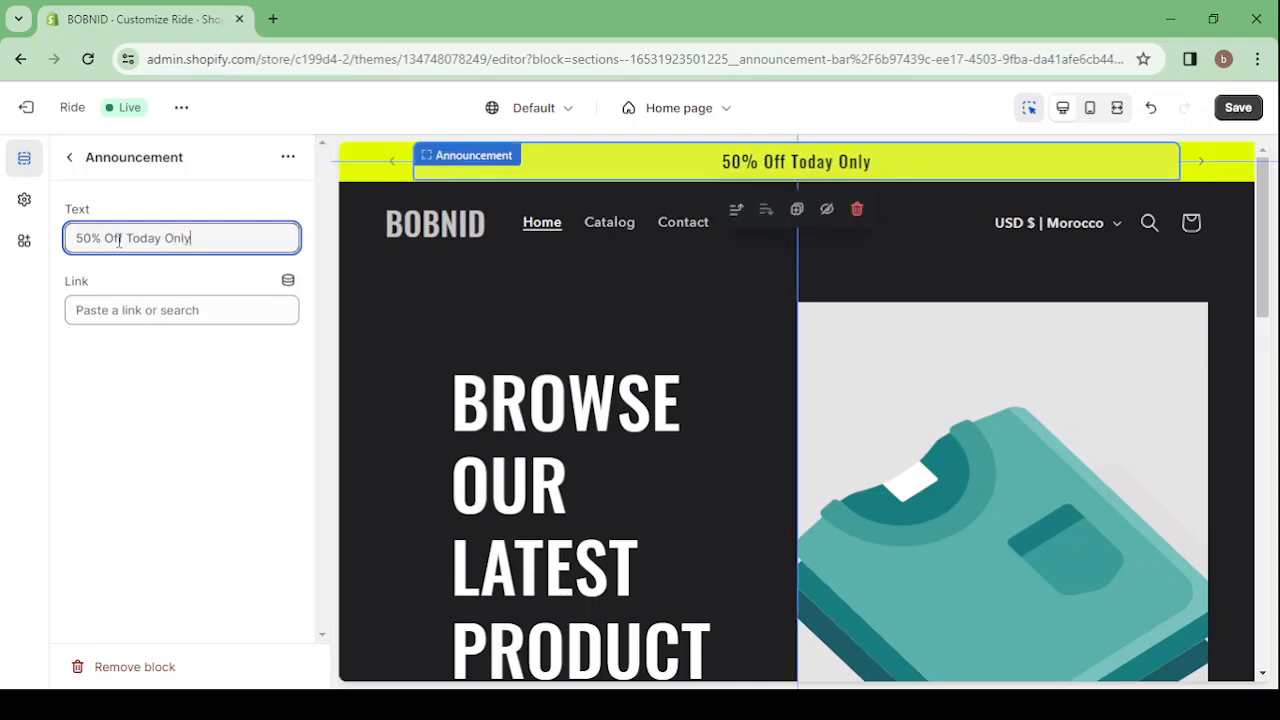
{"action": "left_click", "coordinate": [72, 157]}
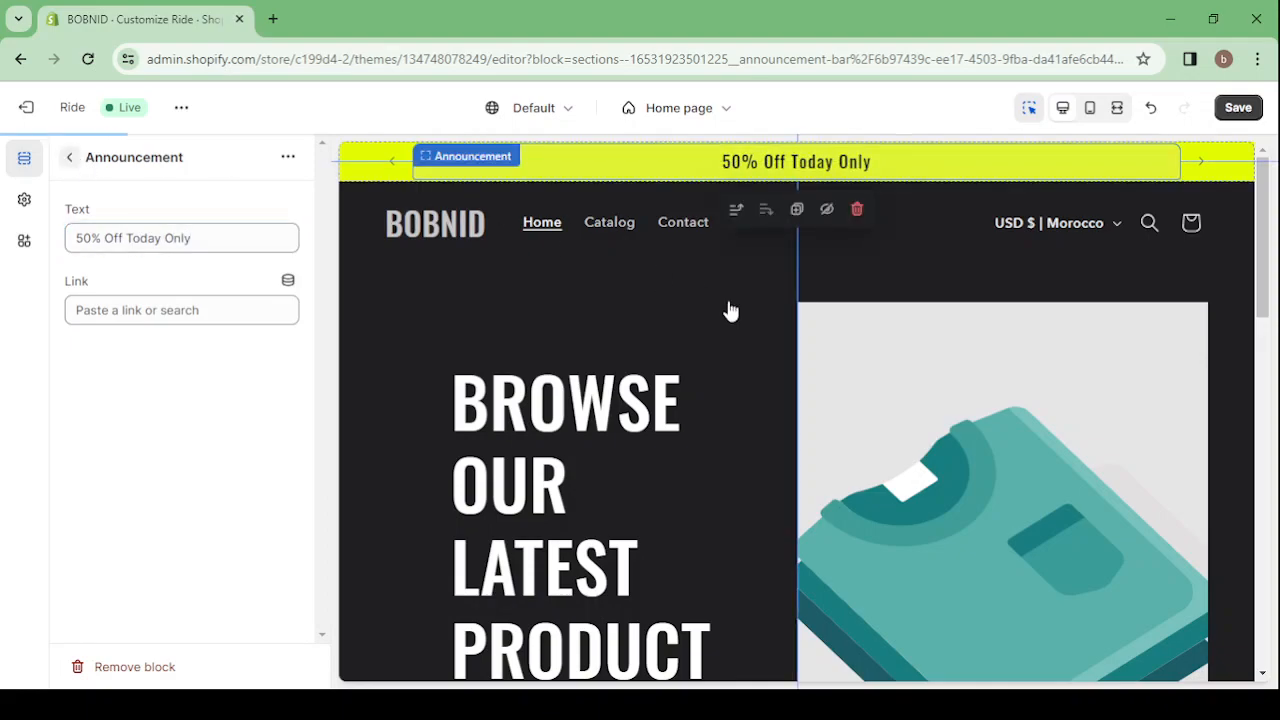